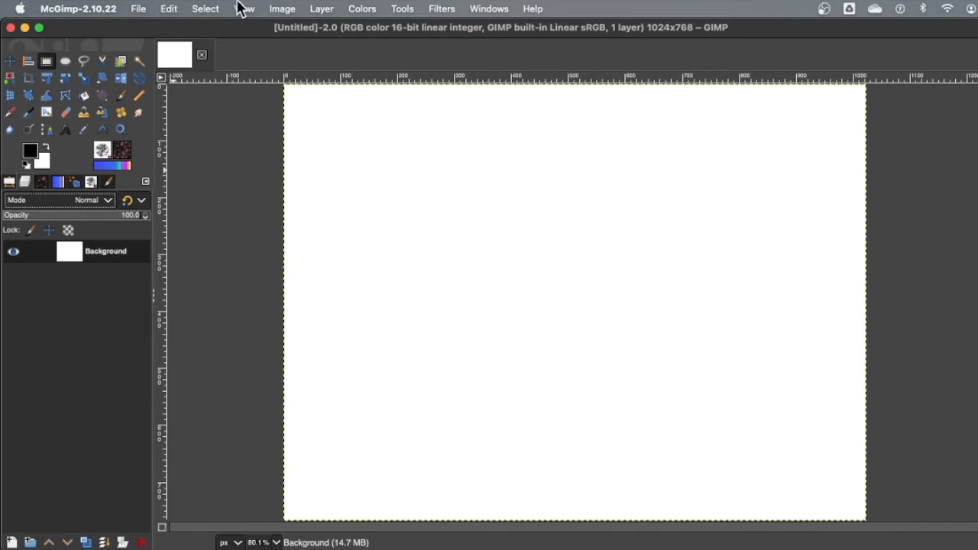
Add an alpha channel to the Background layer and clear its entire white content to transparency
left_click(205, 8)
left_click(208, 28)
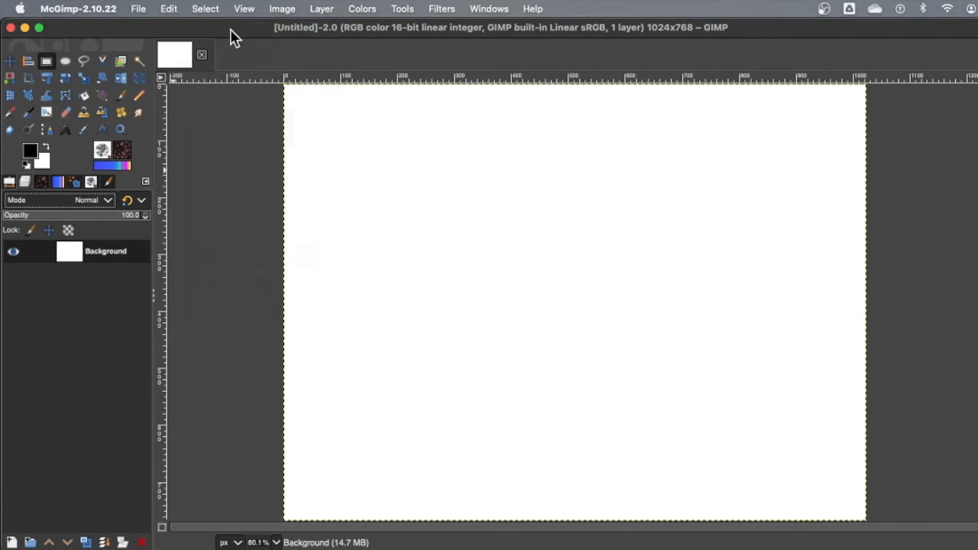
left_click(327, 9)
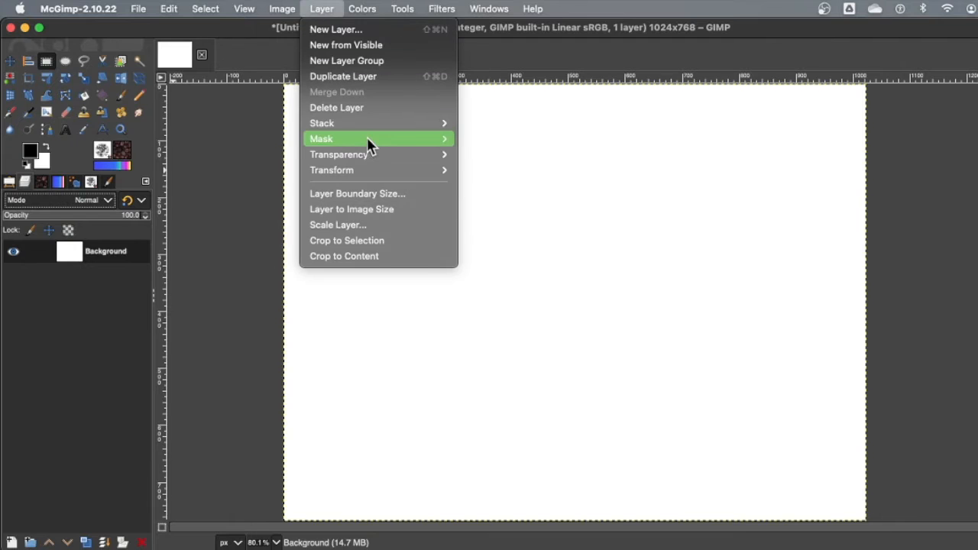
mouse_move(365, 154)
left_click(496, 156)
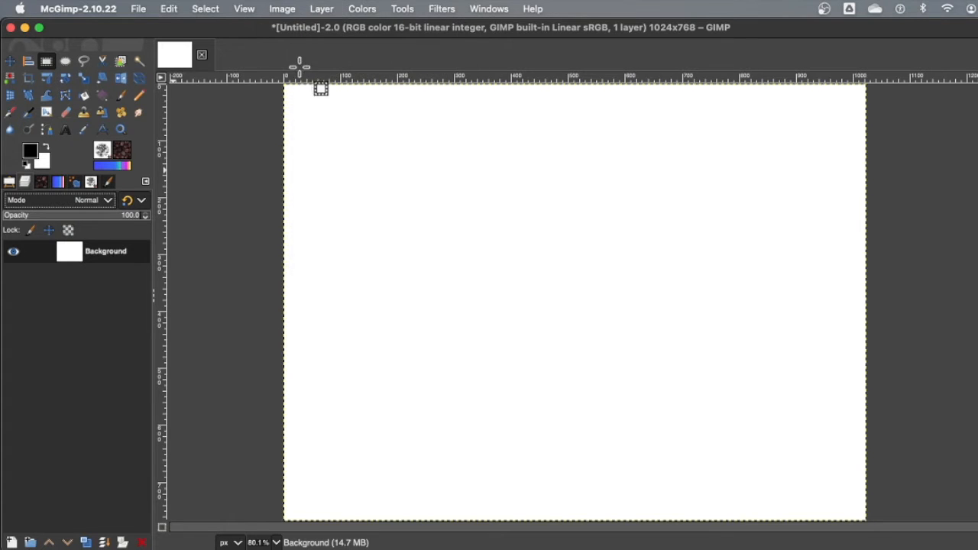
left_click(169, 9)
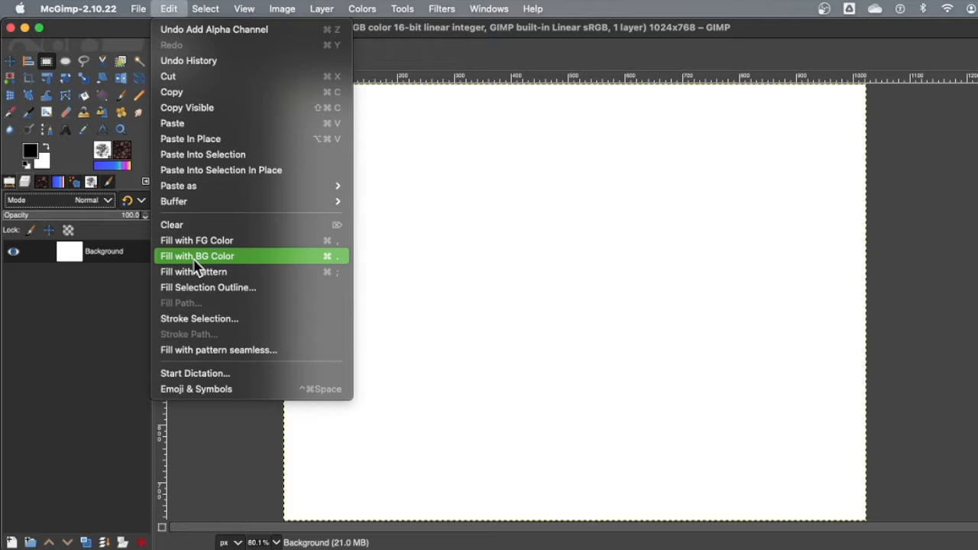
left_click(191, 229)
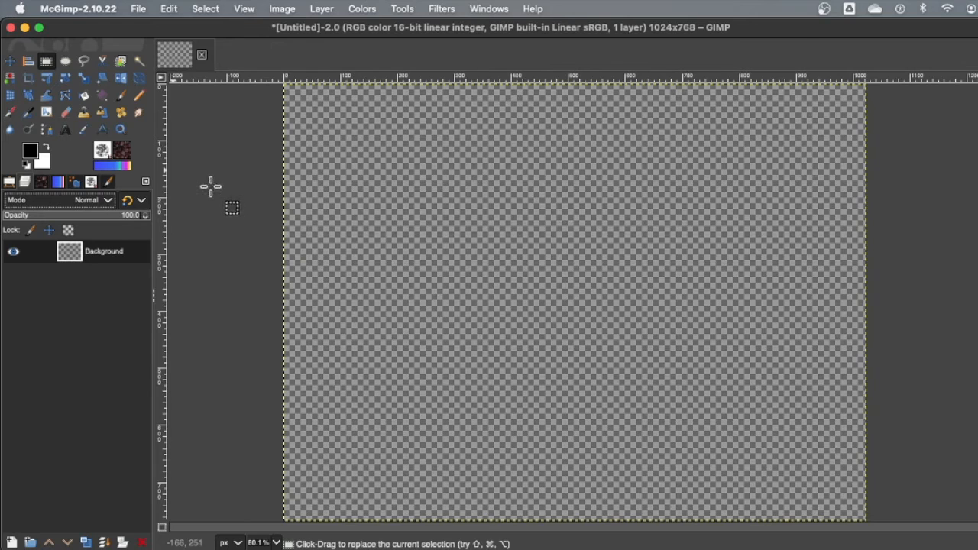
Draw a tall rectangular selection about 121 × 688 px near the canvas's left edge, at position 31, 21
double_click(46, 60)
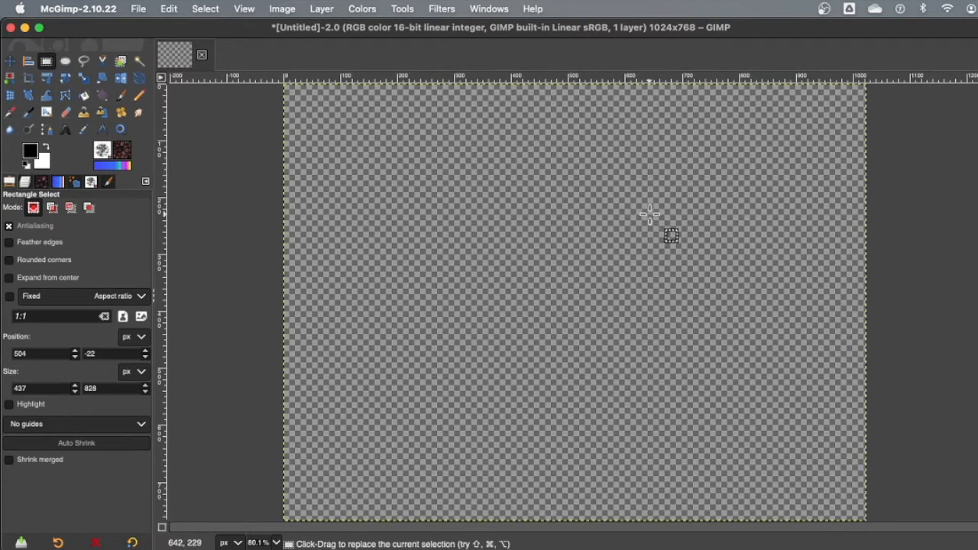
left_click_drag(301, 96, 386, 510)
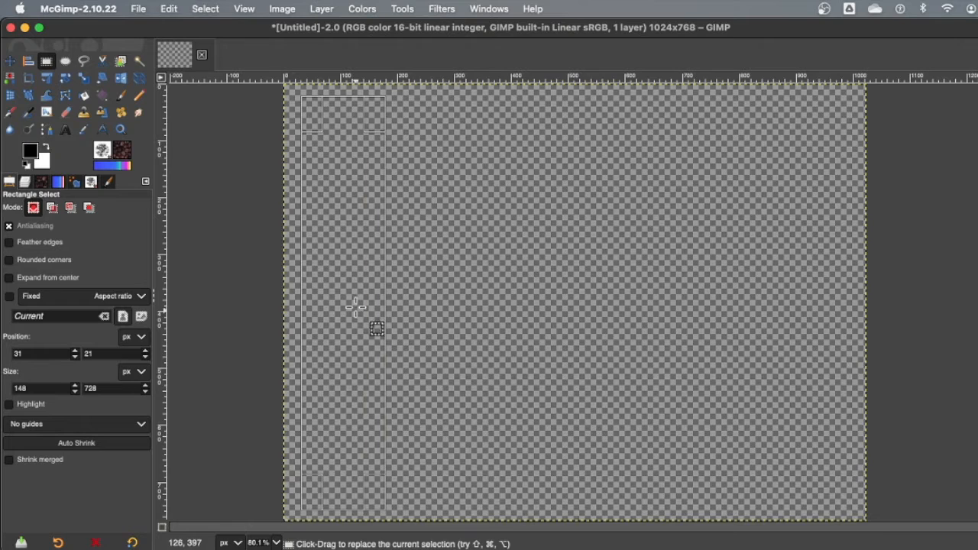
left_click_drag(341, 486, 343, 462)
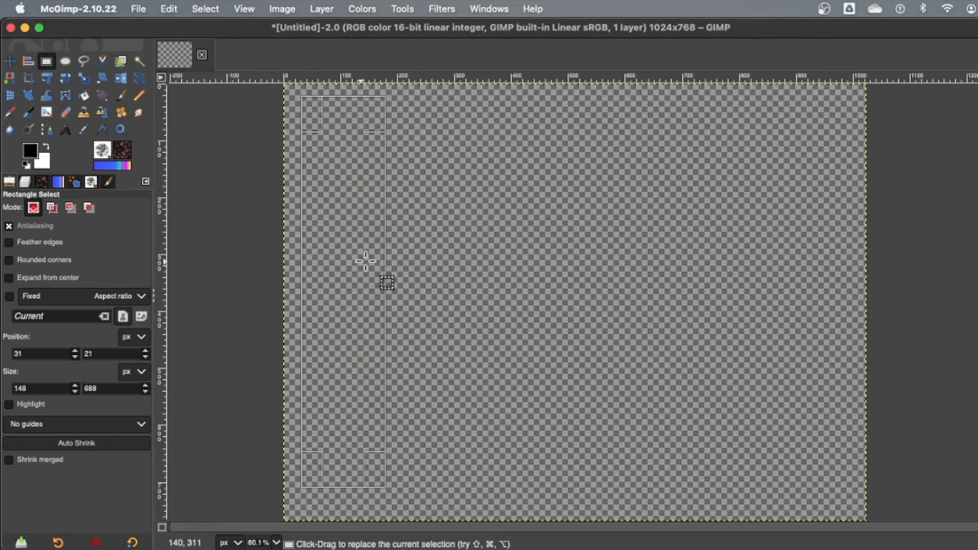
left_click_drag(359, 265, 310, 271)
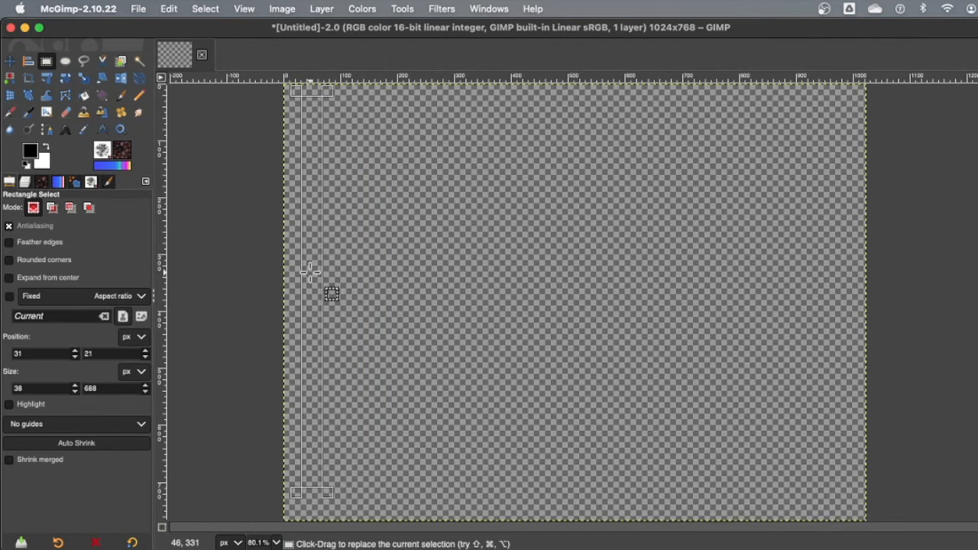
left_click_drag(321, 281, 353, 269)
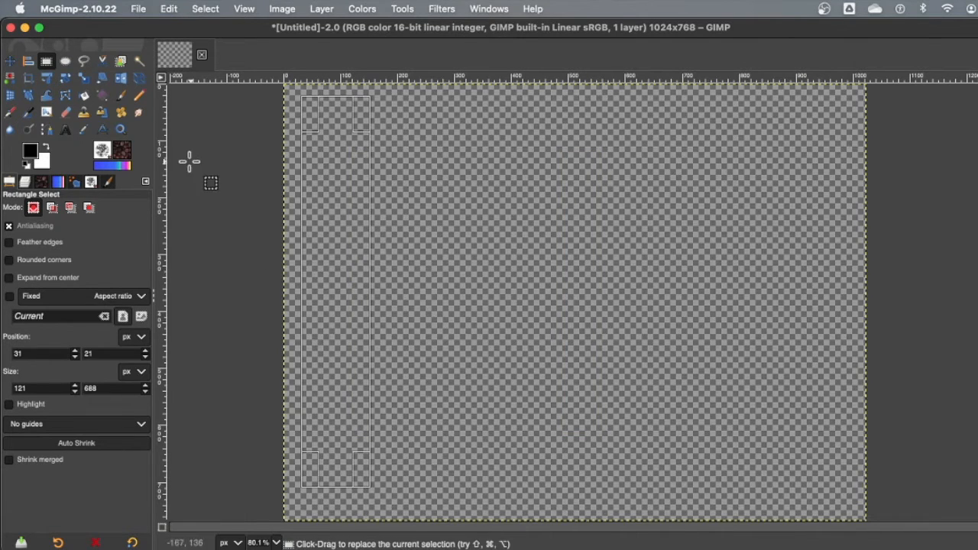
Set the foreground color to purple 9732b0 and fill the rectangular selection with it
left_click(31, 155)
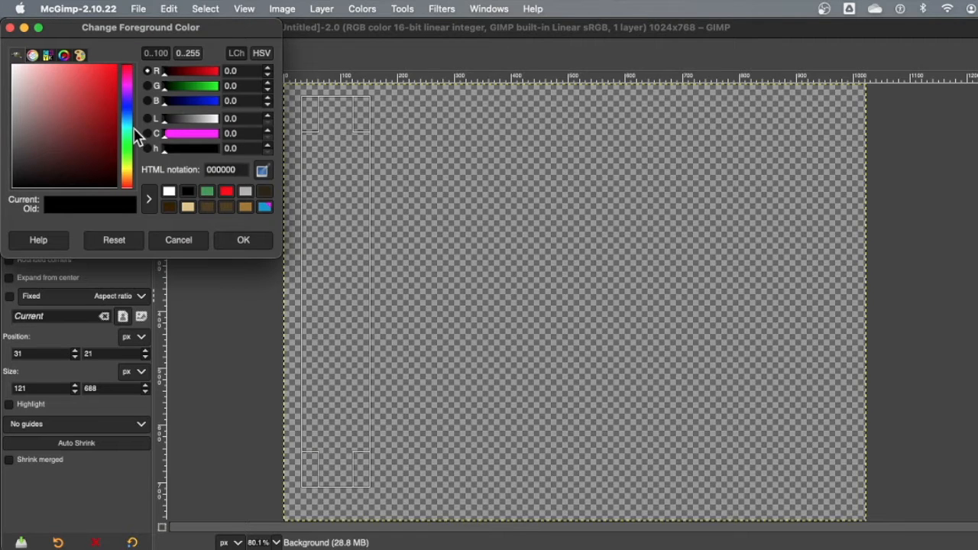
left_click_drag(126, 119, 86, 105)
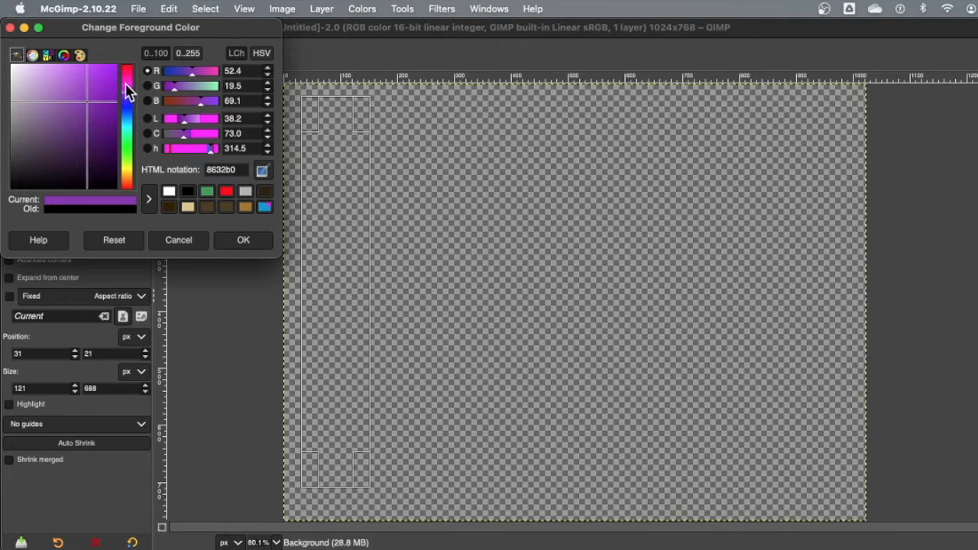
left_click(238, 239)
left_click_drag(32, 152, 340, 269)
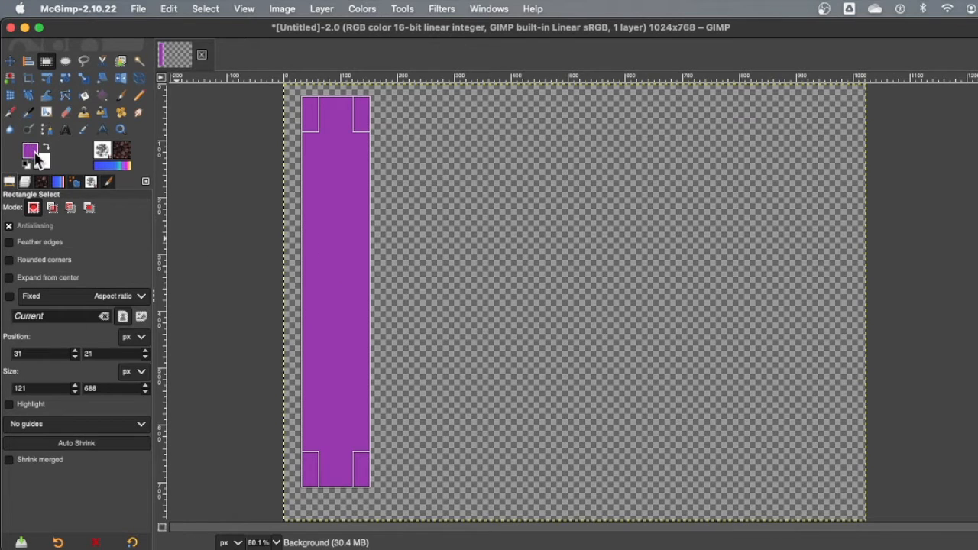
Change the foreground color to a muted yellow
left_click(35, 159)
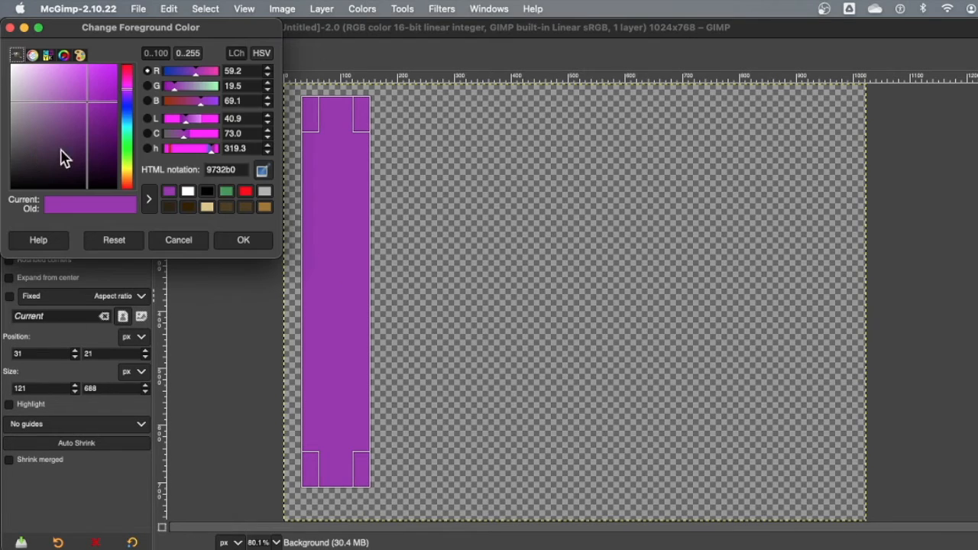
left_click_drag(129, 161, 92, 82)
left_click(243, 242)
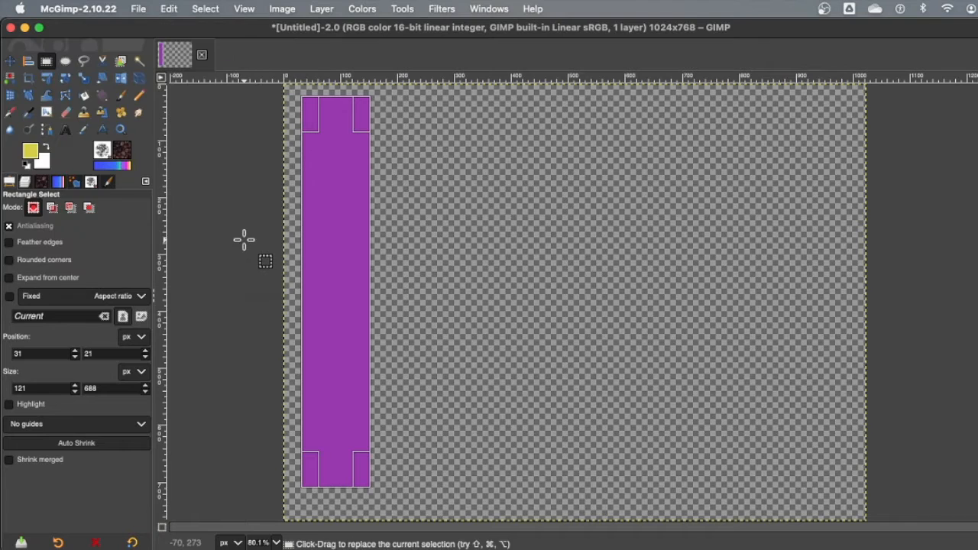
Set up the Paintbrush with jitter applied at 2.99 and the A -2 Chinese eroded brush at size 16
left_click(121, 94)
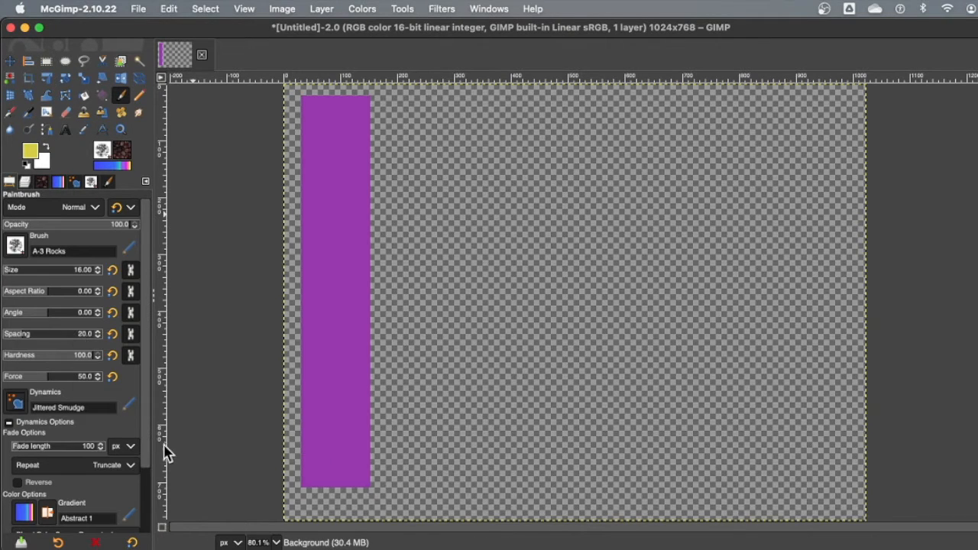
left_click_drag(144, 451, 153, 528)
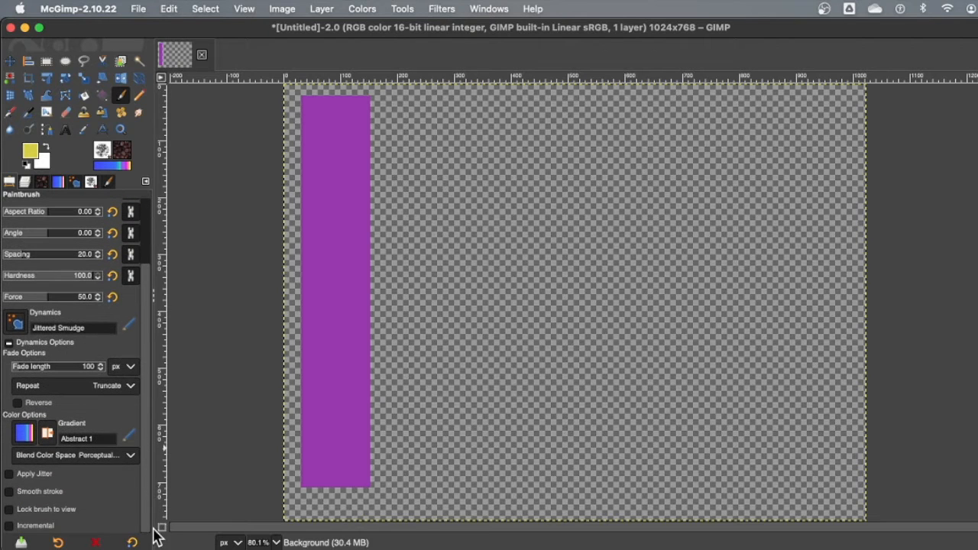
left_click(8, 474)
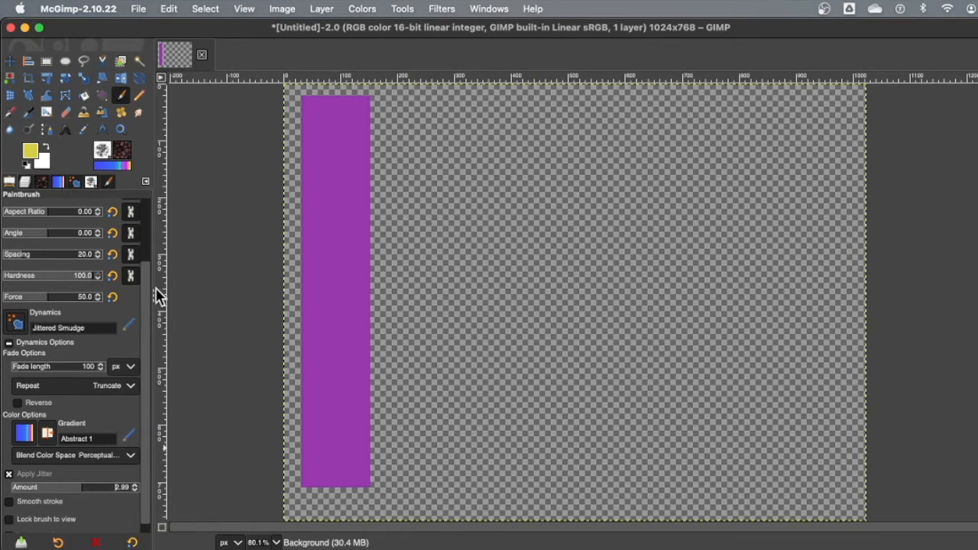
scroll(130, 219, "up", 3)
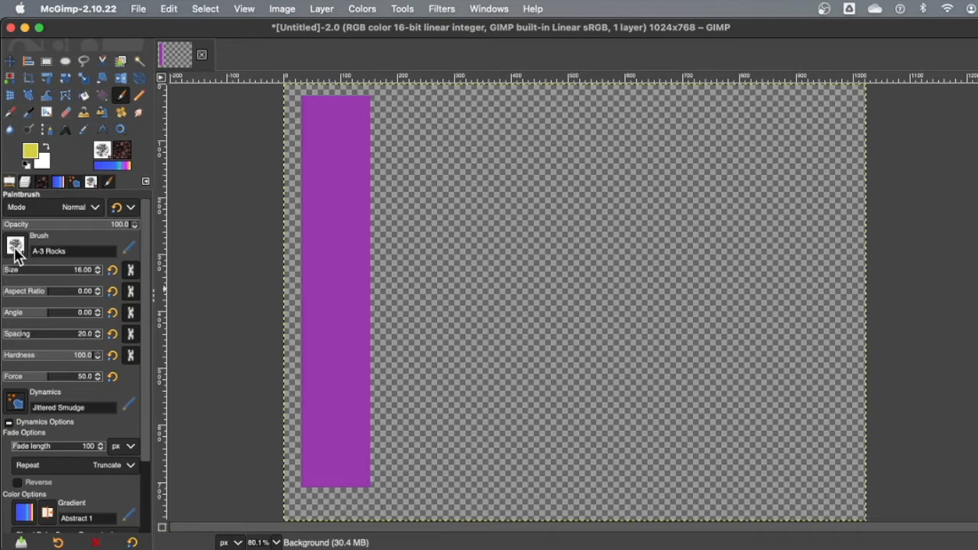
left_click(15, 246)
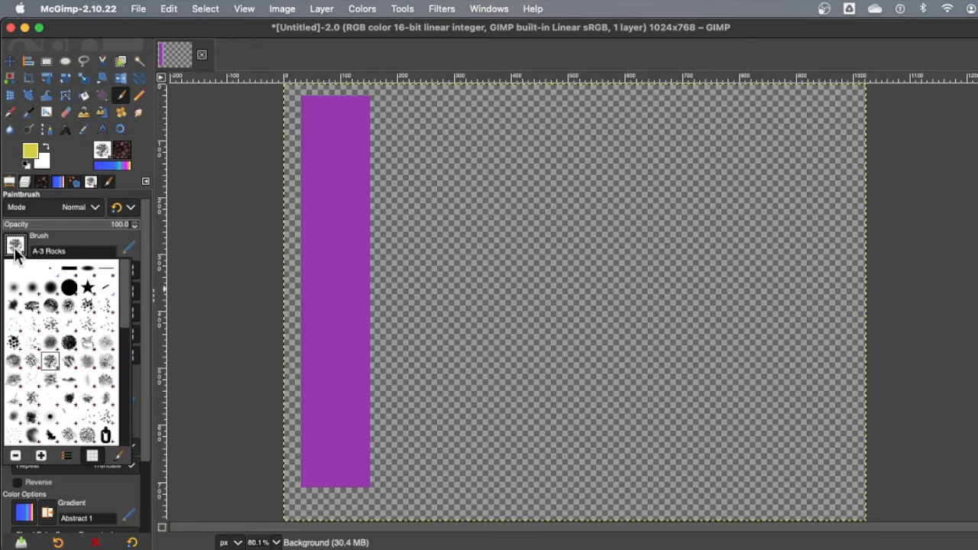
left_click(87, 333)
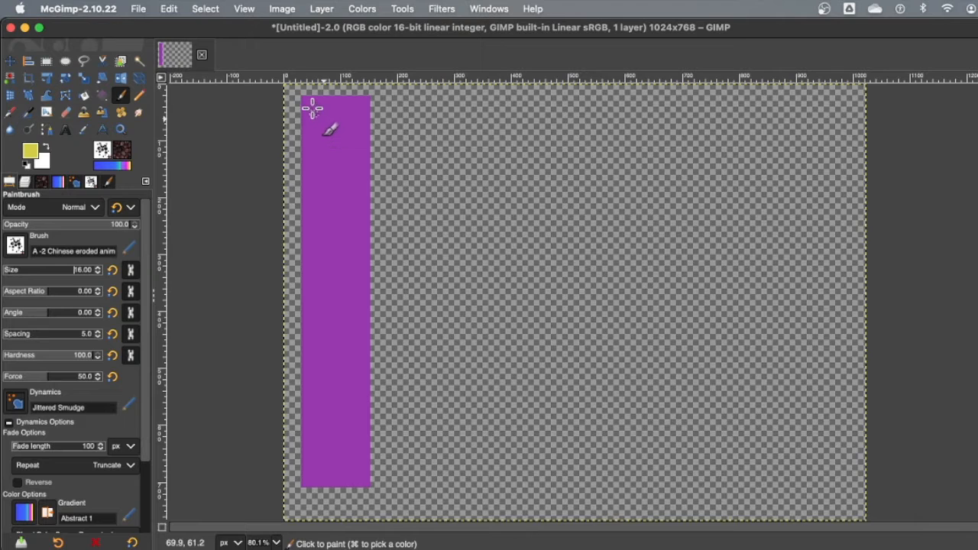
Paint scattered yellow blotches along the full height of the purple strip
mouse_move(317, 100)
left_mouse_down()
mouse_move(355, 216)
mouse_move(354, 245)
mouse_move(319, 234)
mouse_move(324, 348)
mouse_move(359, 448)
mouse_move(327, 436)
mouse_move(347, 320)
mouse_move(339, 346)
mouse_move(322, 355)
mouse_move(333, 298)
left_mouse_up()
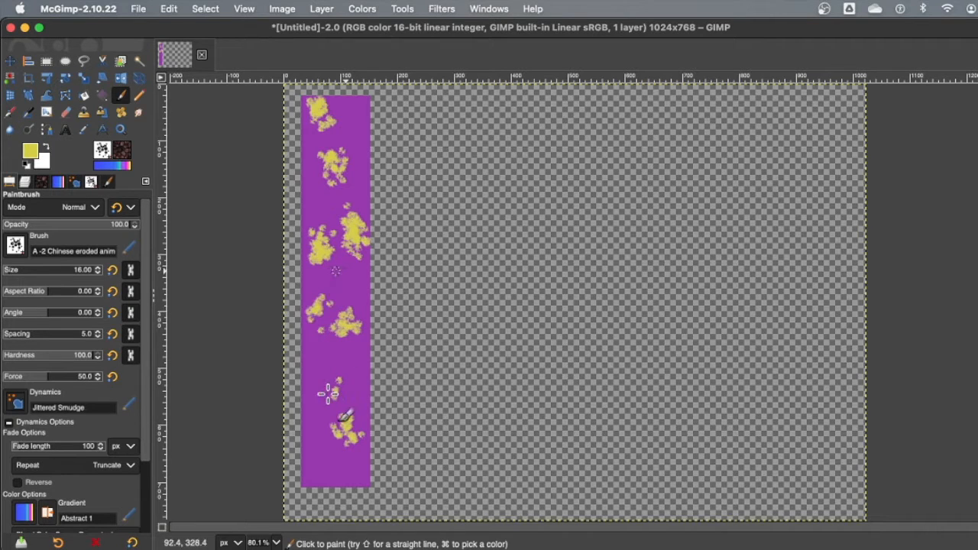
left_click_drag(320, 475, 350, 480)
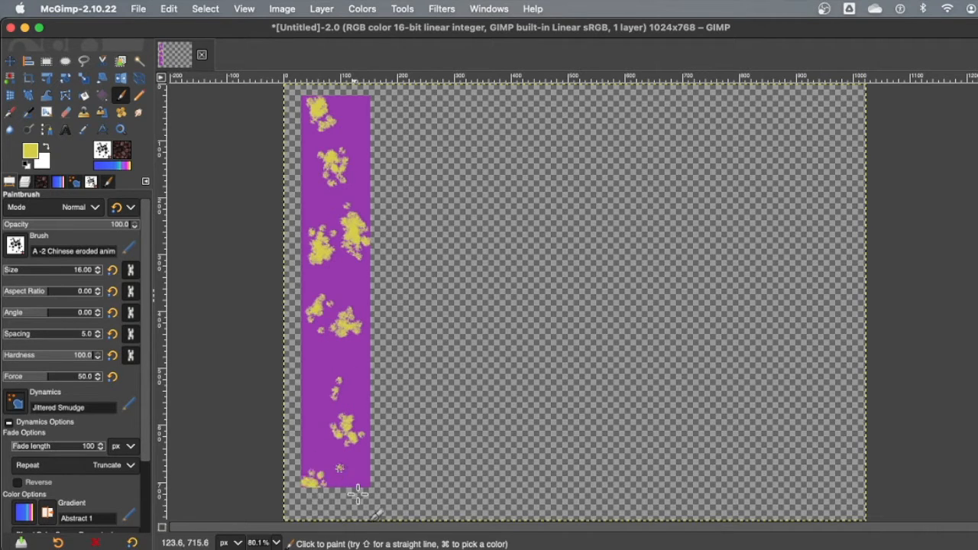
left_click_drag(356, 126, 359, 130)
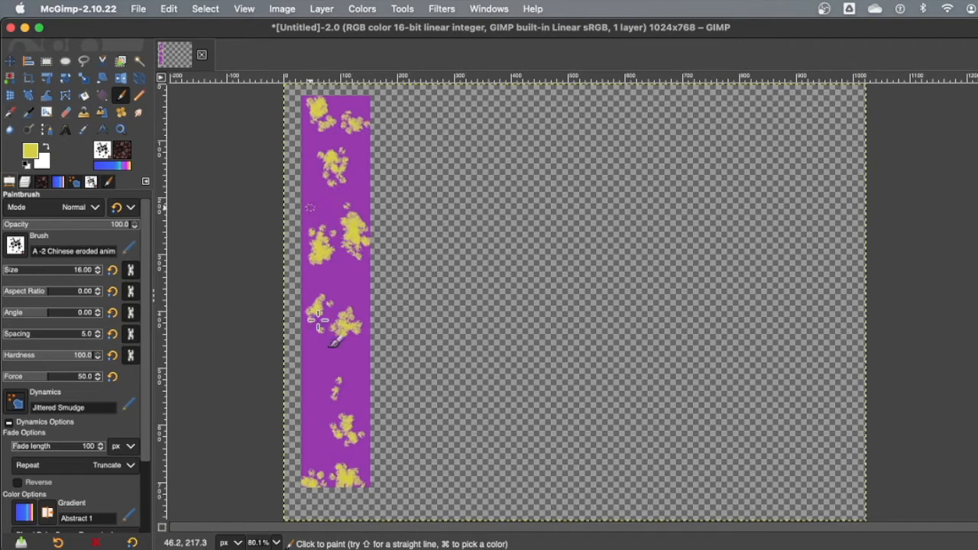
left_click(308, 391)
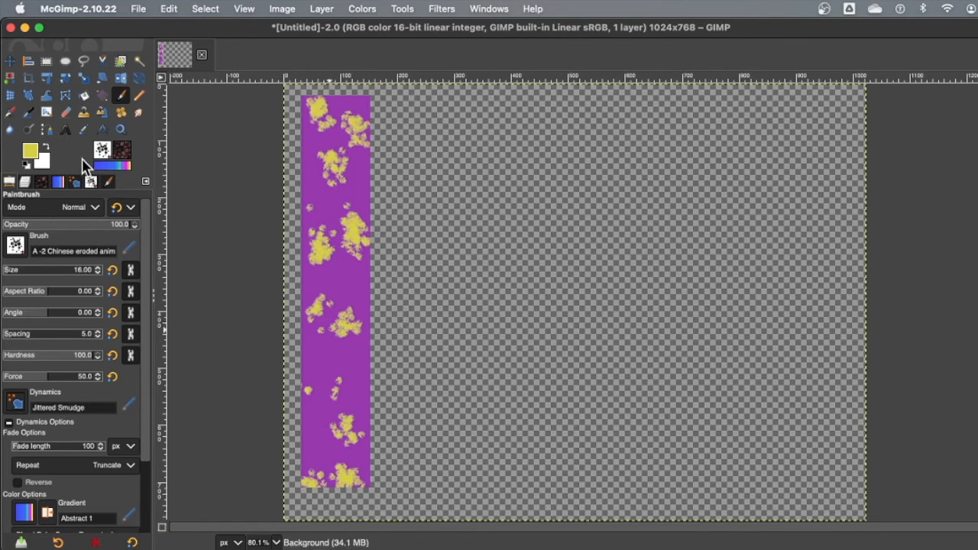
Apply a Perspective transform that draws both lower corners of the strip together, tapering it into a downward-pointing spike
left_click(138, 79)
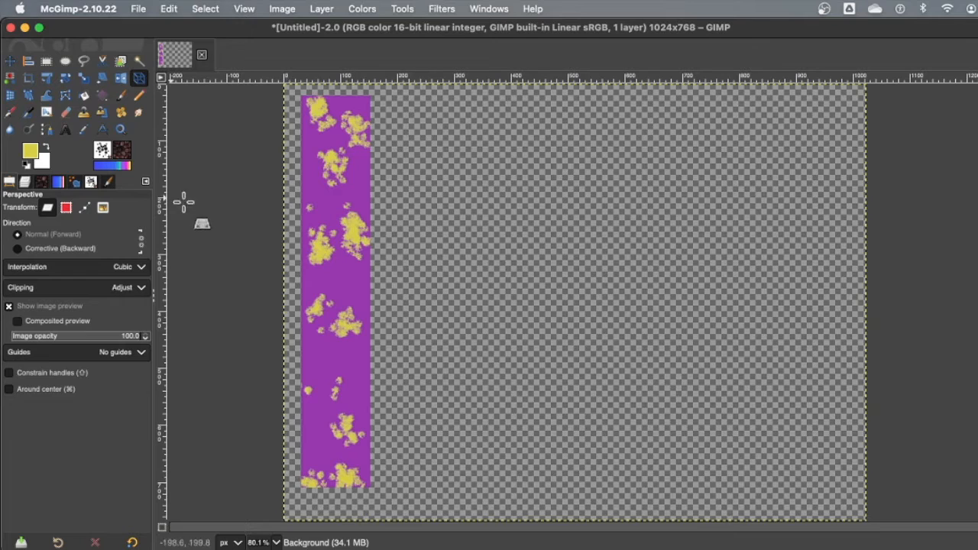
left_click(303, 481)
left_click_drag(307, 484, 336, 478)
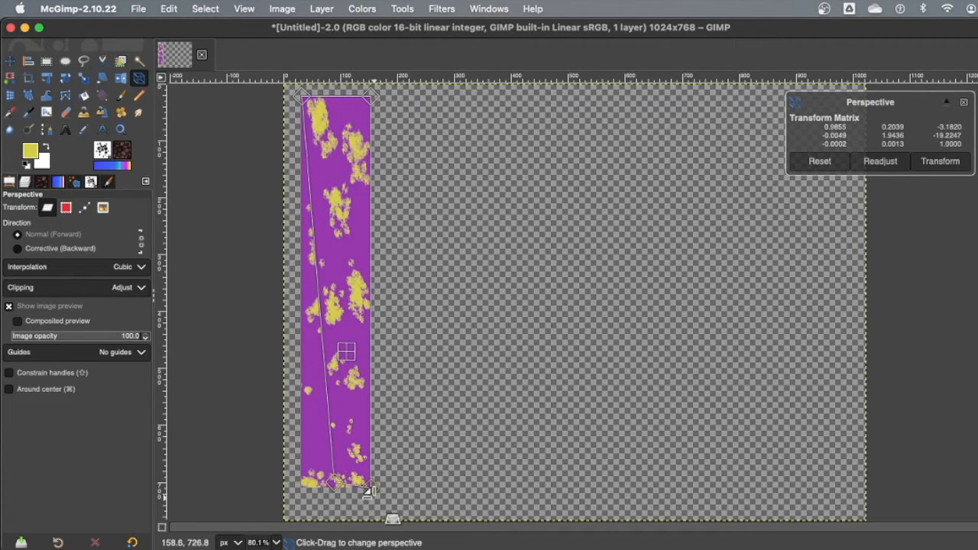
left_click_drag(368, 491, 334, 476)
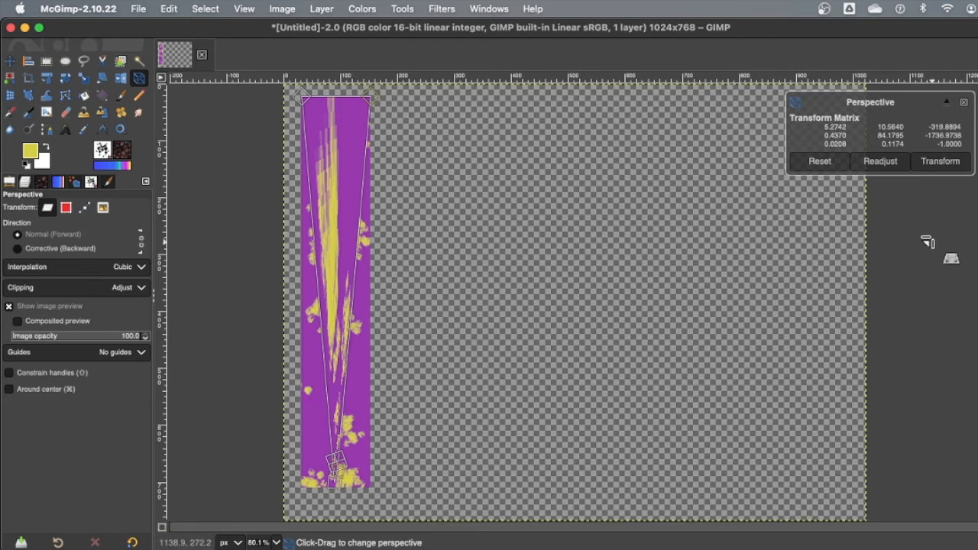
key("Return")
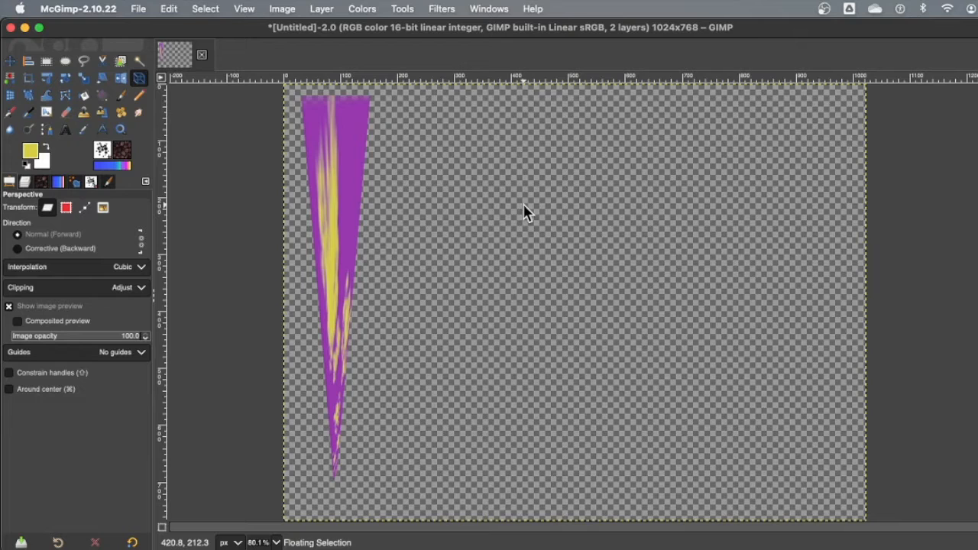
Copy the spike, paste a duplicate, and place it directly beside the original, slightly higher
key("super+c")
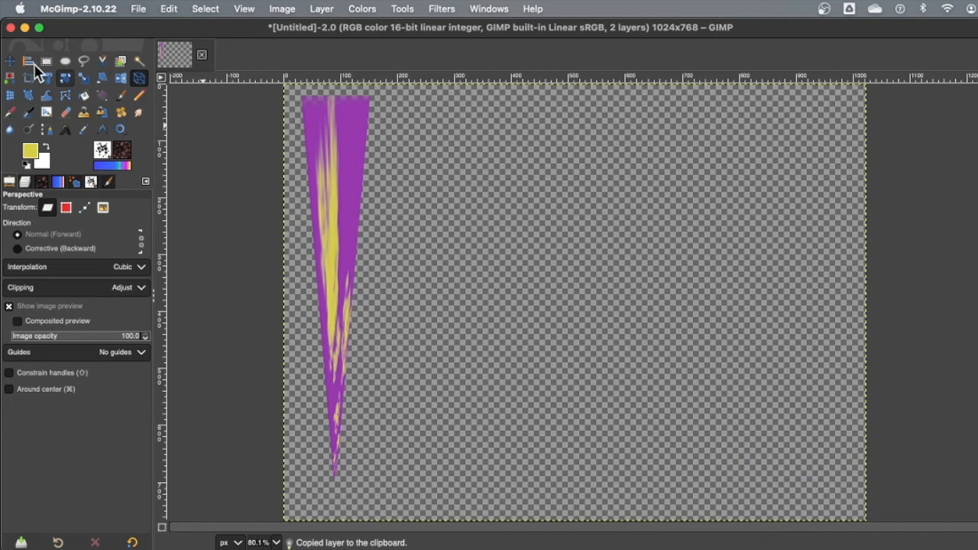
left_click(10, 61)
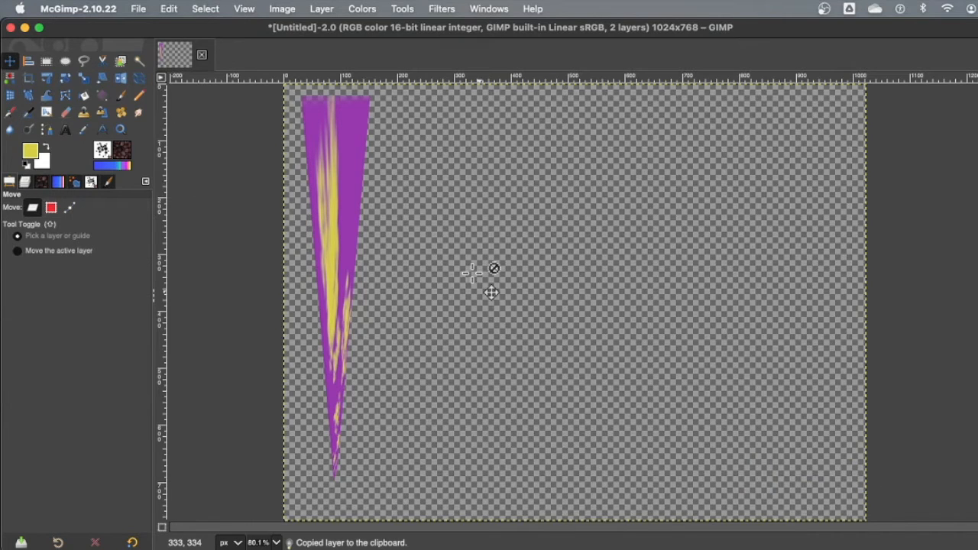
key("super+v")
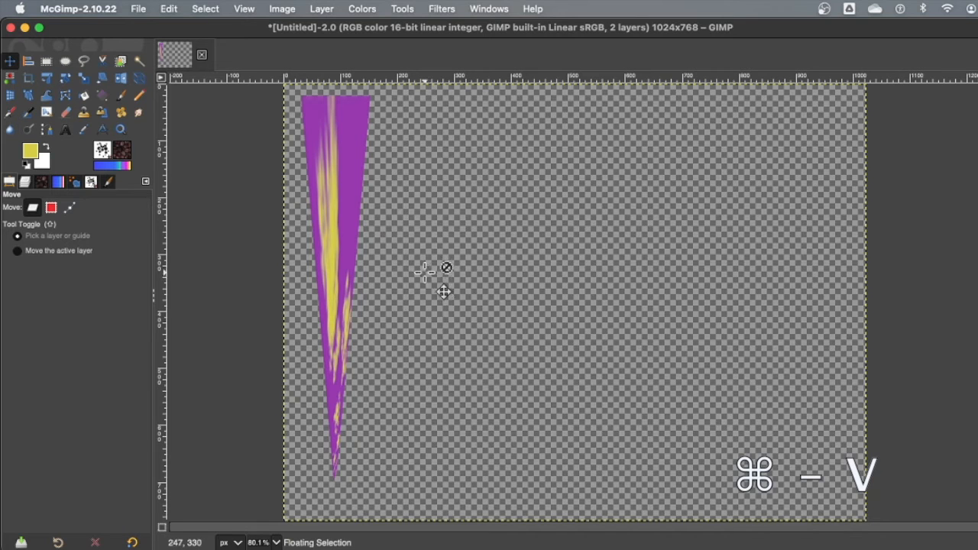
left_click_drag(344, 207, 430, 221)
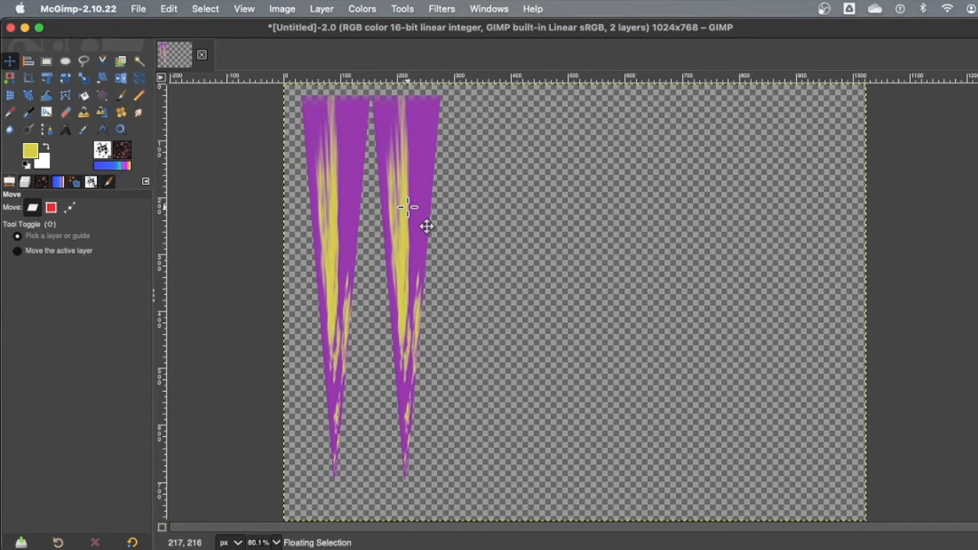
left_click_drag(427, 226, 427, 215)
Paste six more copies of the spike and spread them across the rest of the canvas at staggered heights
key("super+v")
left_click_drag(412, 171, 518, 239)
left_click_drag(518, 239, 499, 238)
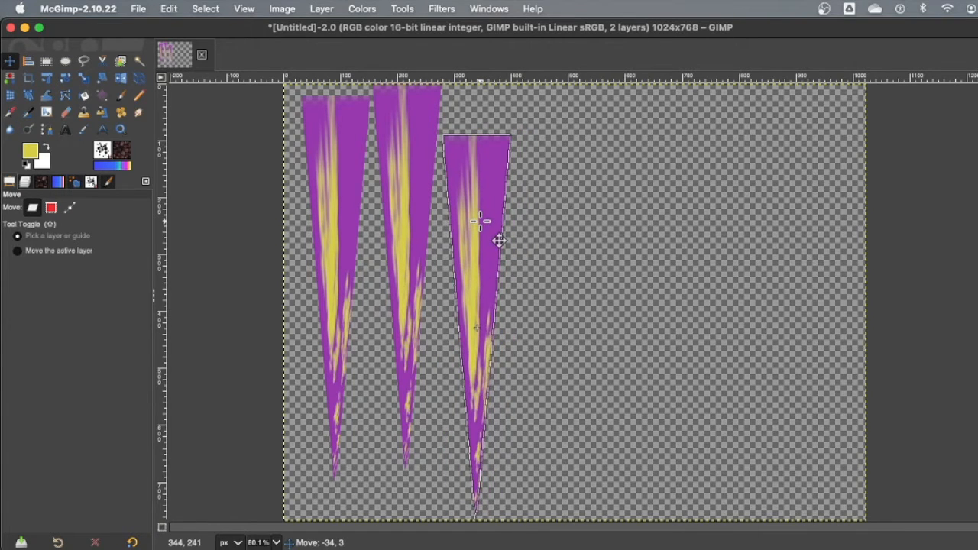
key("super+v")
left_click_drag(528, 227, 843, 174)
key("super+v")
key("super+v")
key("super+v")
key("super+v")
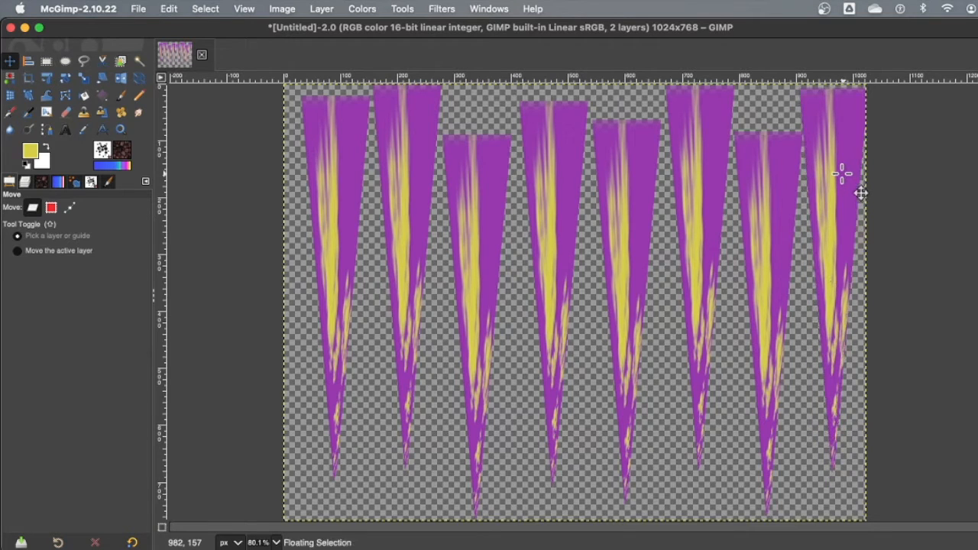
Undo the last two spike placements and position one replacement spike in the empty space at the row's end, leaving a gap
key("super+z")
key("super+z")
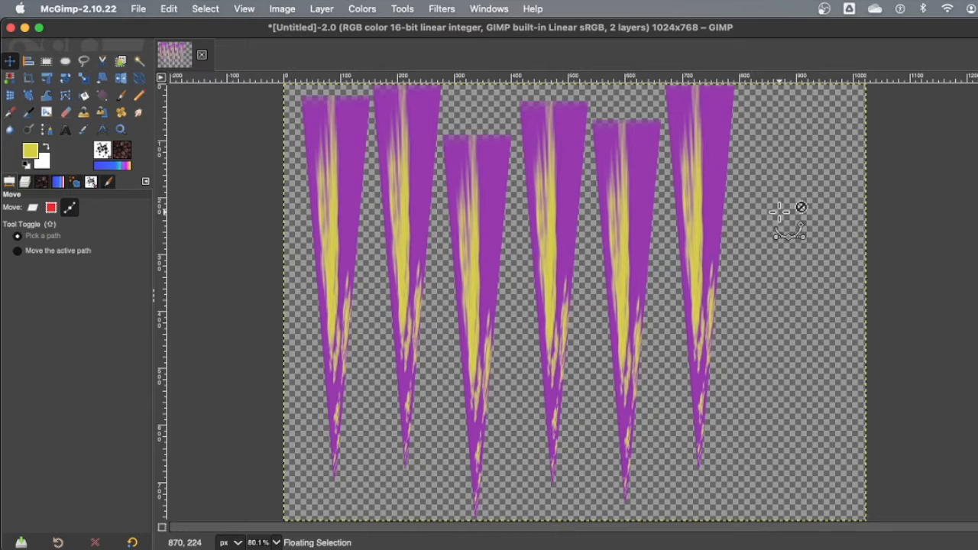
left_click_drag(707, 149, 819, 169)
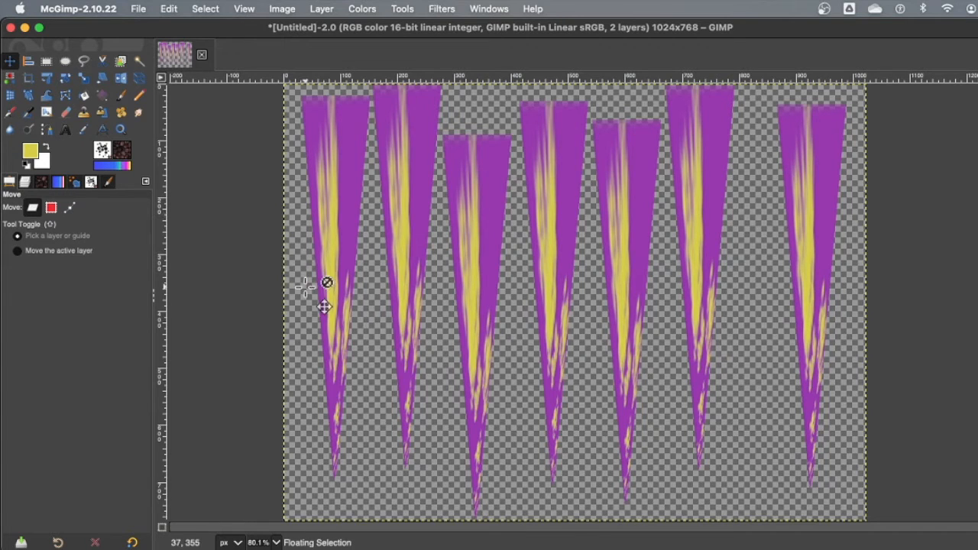
Anchor the floating spike to the Background layer and clear the selection
left_click(25, 183)
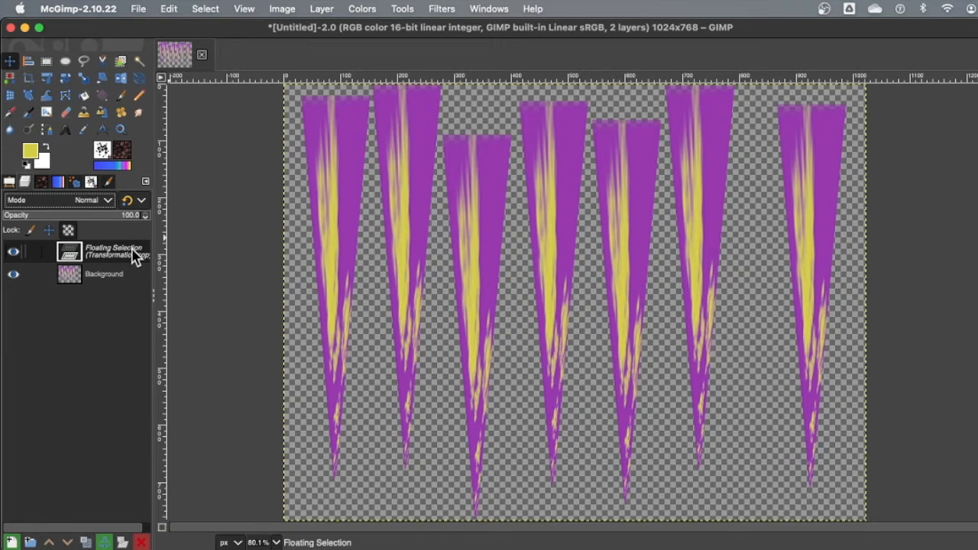
left_click(105, 542)
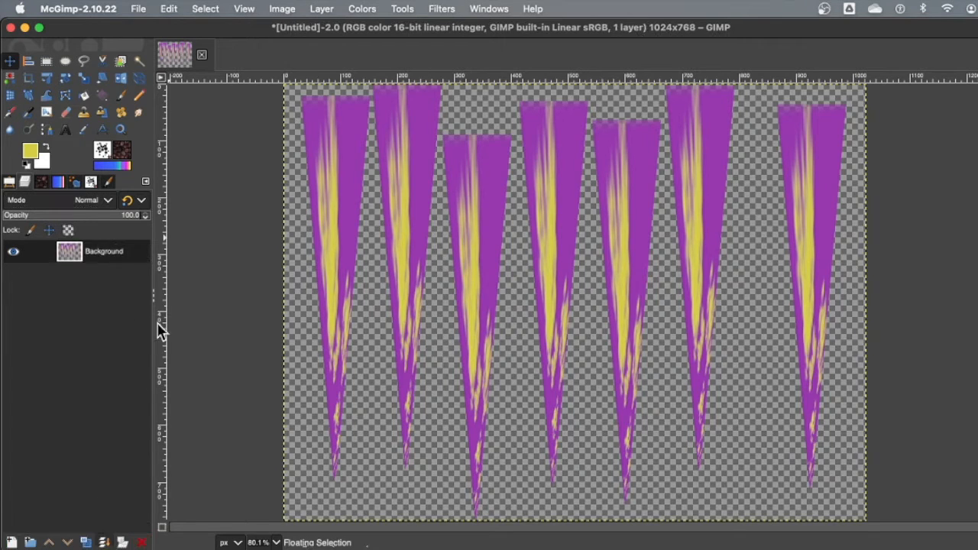
left_click(206, 9)
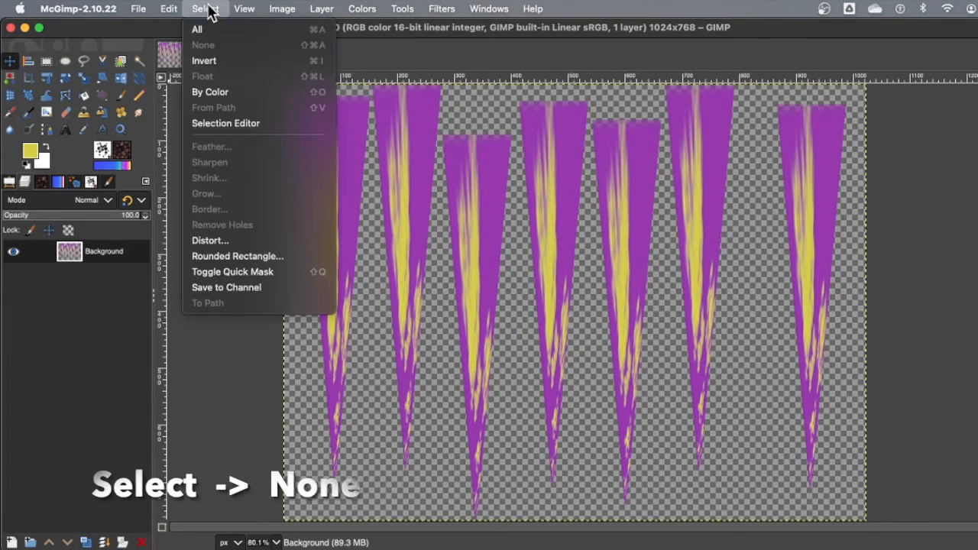
left_click(212, 47)
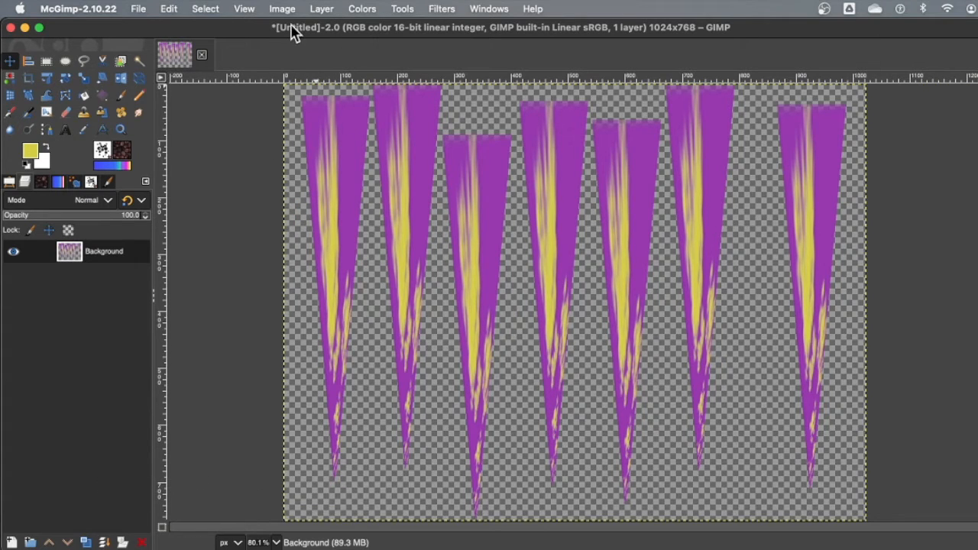
Apply the Polar Coordinates distortion to bend the row of spikes into a ring of flower petals
left_click(443, 8)
mouse_move(470, 136)
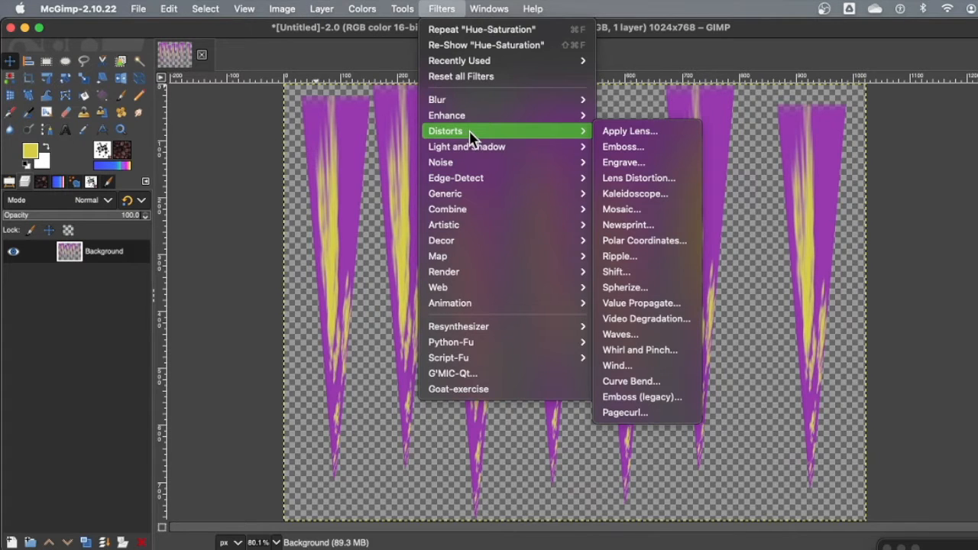
left_click(635, 245)
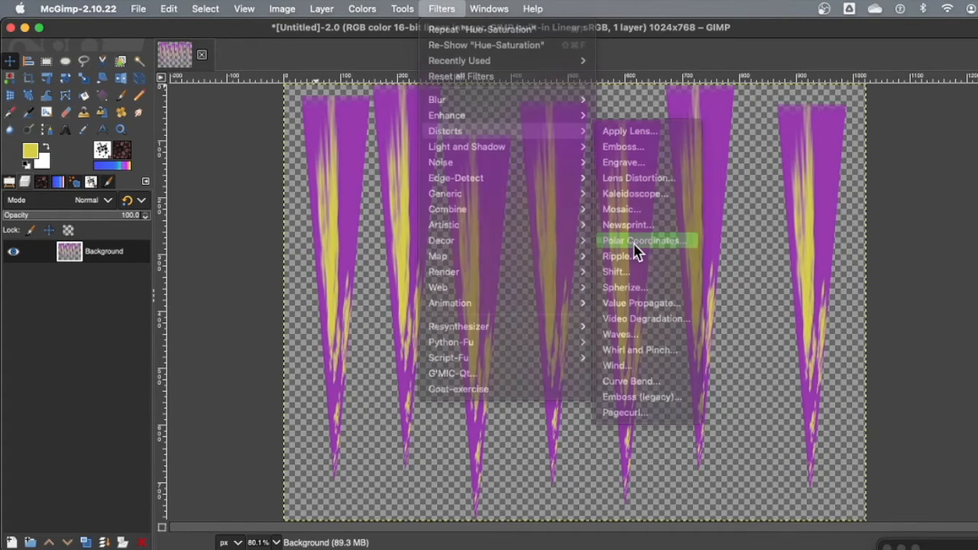
left_click(957, 305)
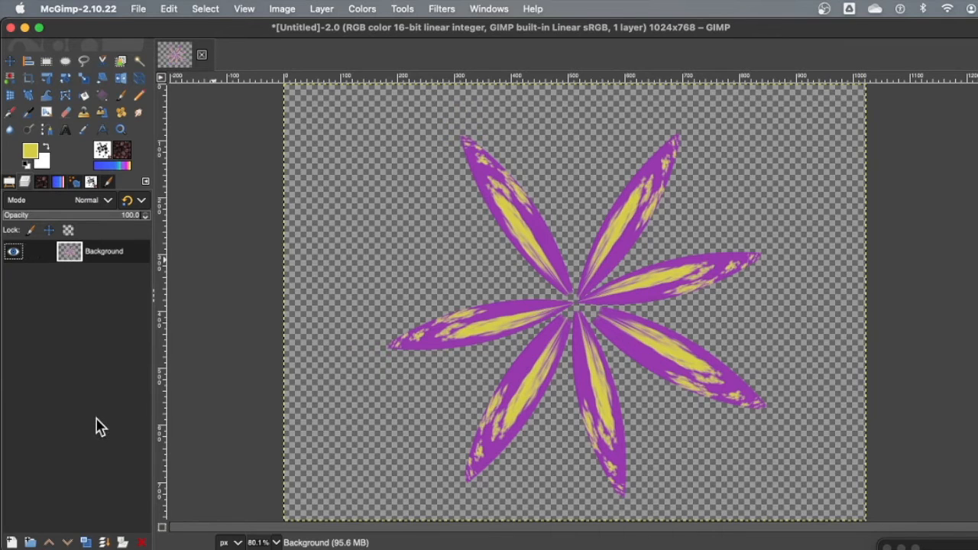
Duplicate the flower's Background layer and rename the copy PETALS
left_click(85, 541)
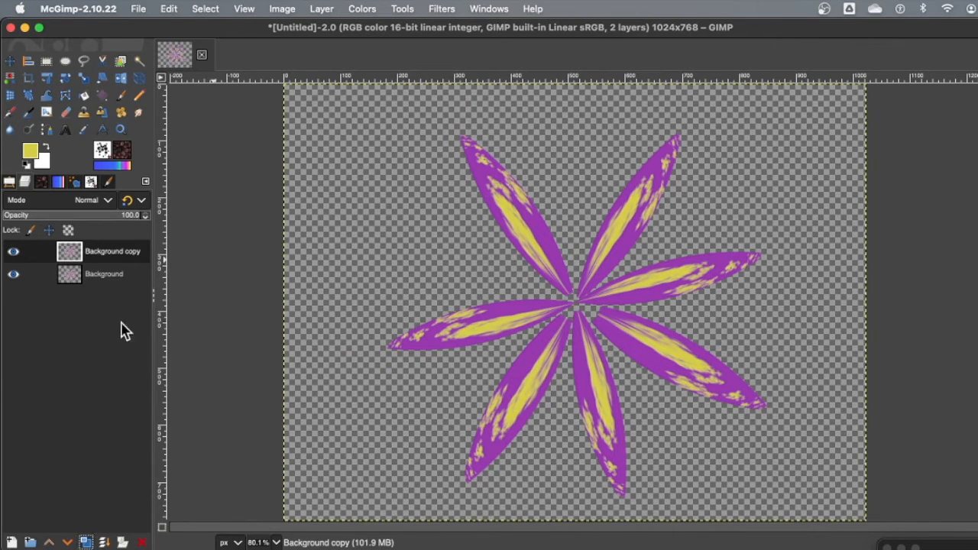
double_click(106, 252)
type("pe")
key("Return")
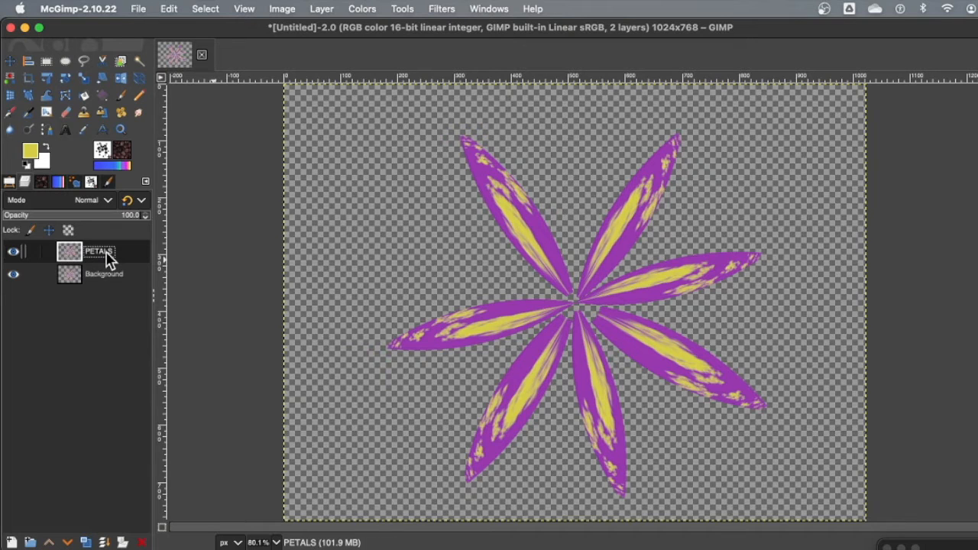
Rename the original Background layer SHADOW and hide the PETALS layer
double_click(102, 272)
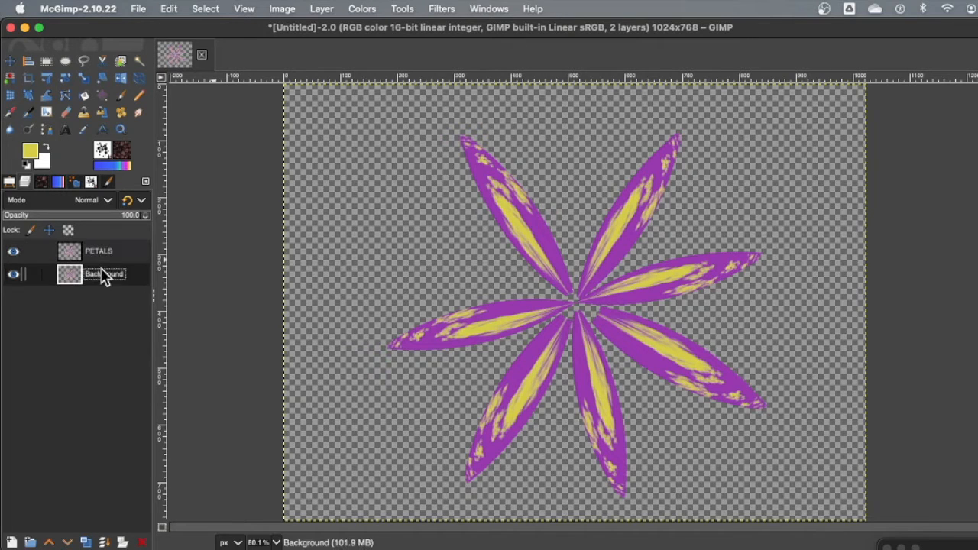
type("SHADOW")
key("Return")
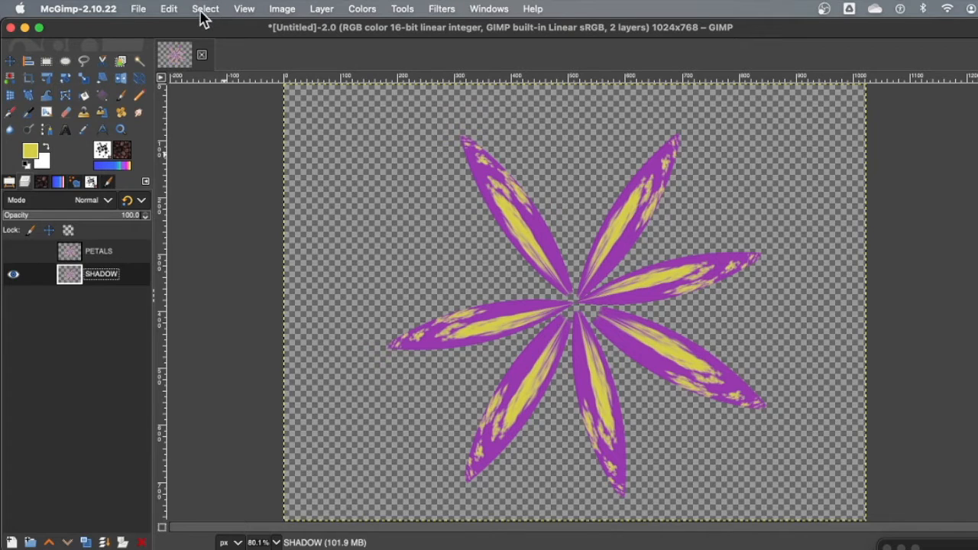
Fuzzy-select the transparent area around the petals on the SHADOW layer, undo a trial pattern fill, and invert the selection
left_click(136, 62)
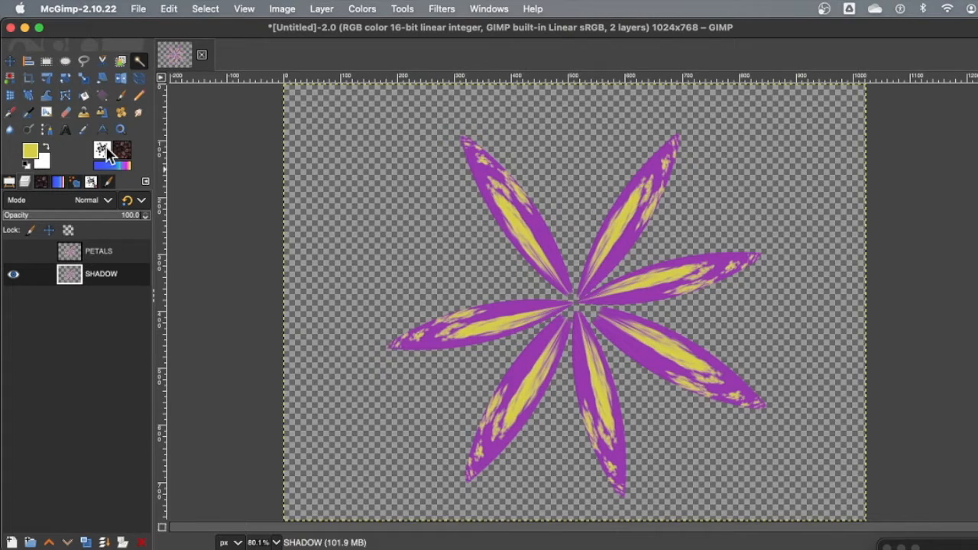
left_click_drag(123, 151, 341, 178)
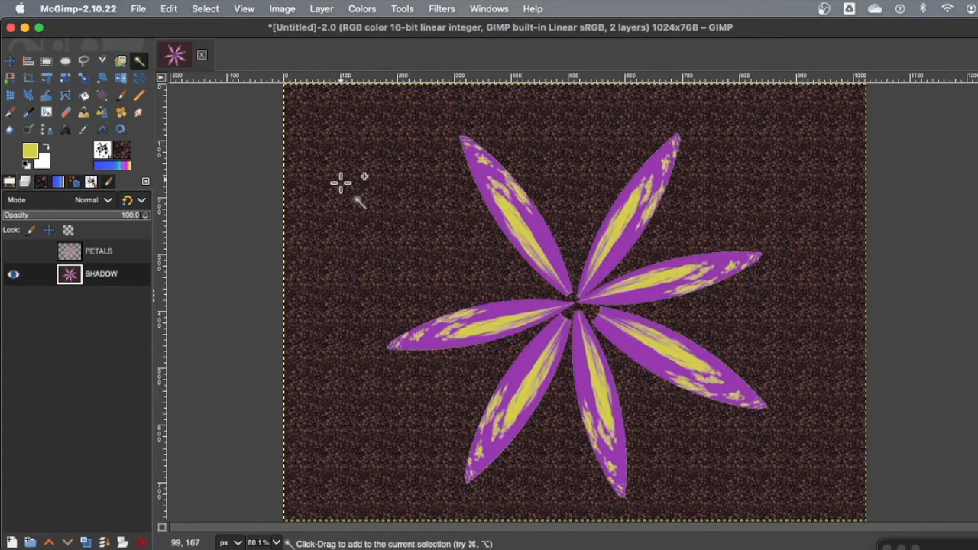
key("super+z")
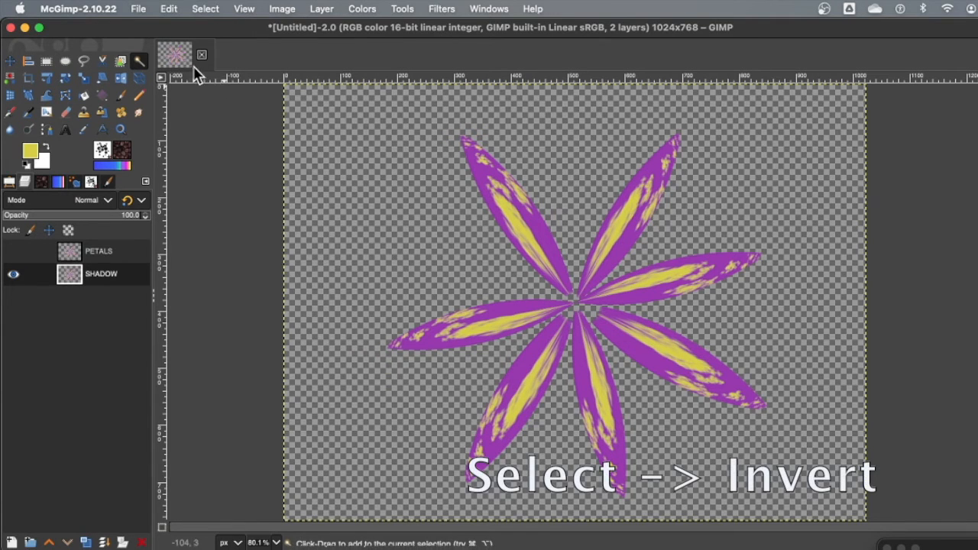
left_click(205, 8)
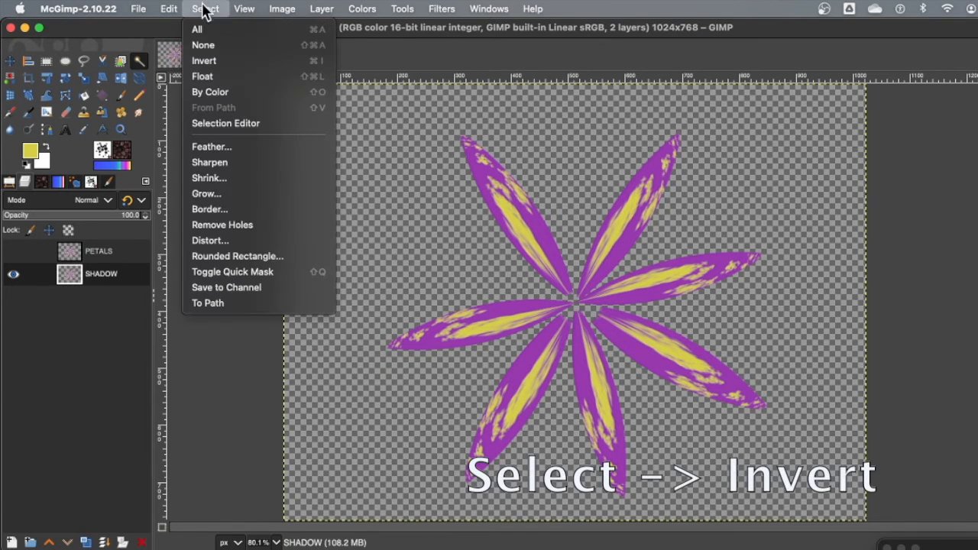
left_click(204, 60)
Undo a trial pattern fill on the selected petals, fill them with black instead, and clear the selection
left_click_drag(131, 156, 330, 203)
key("super+z")
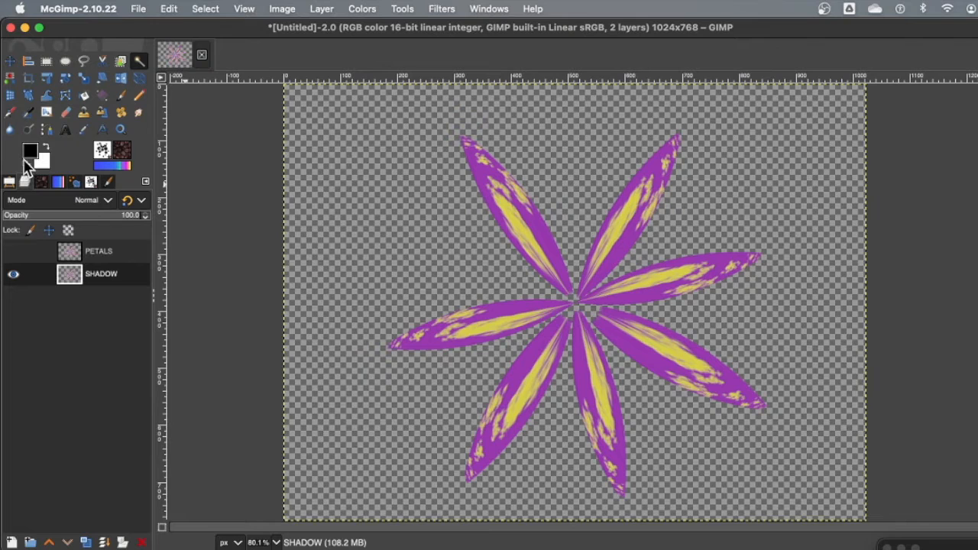
left_click_drag(30, 151, 395, 213)
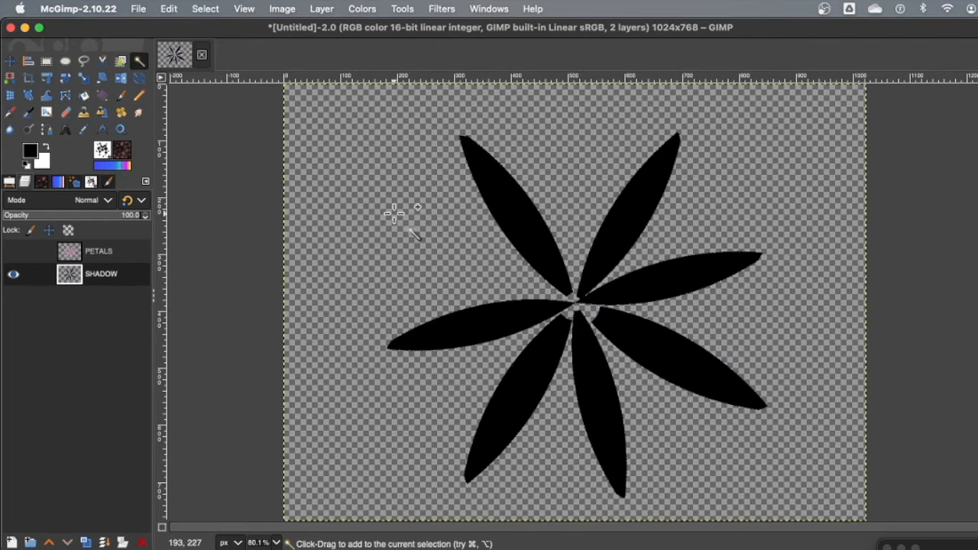
left_click(12, 256)
left_click(13, 256)
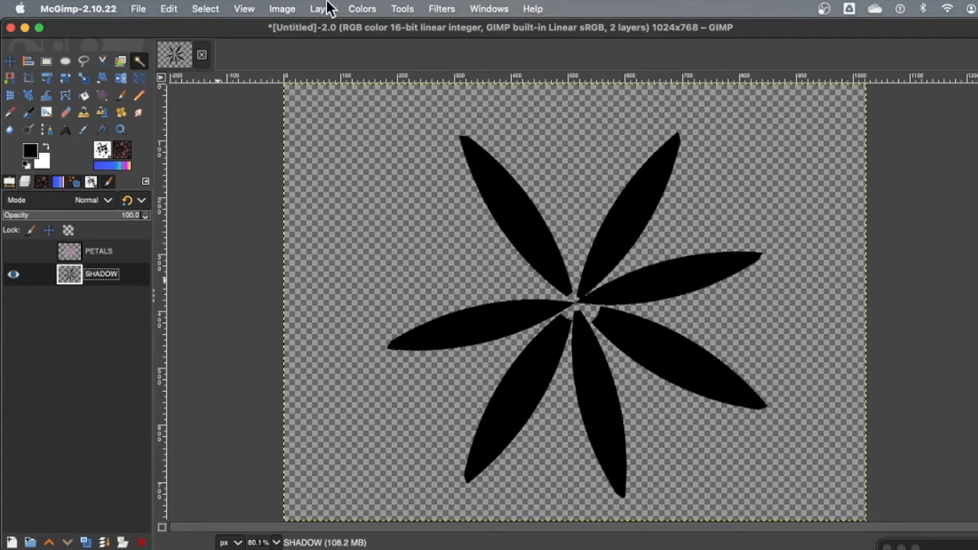
left_click(205, 8)
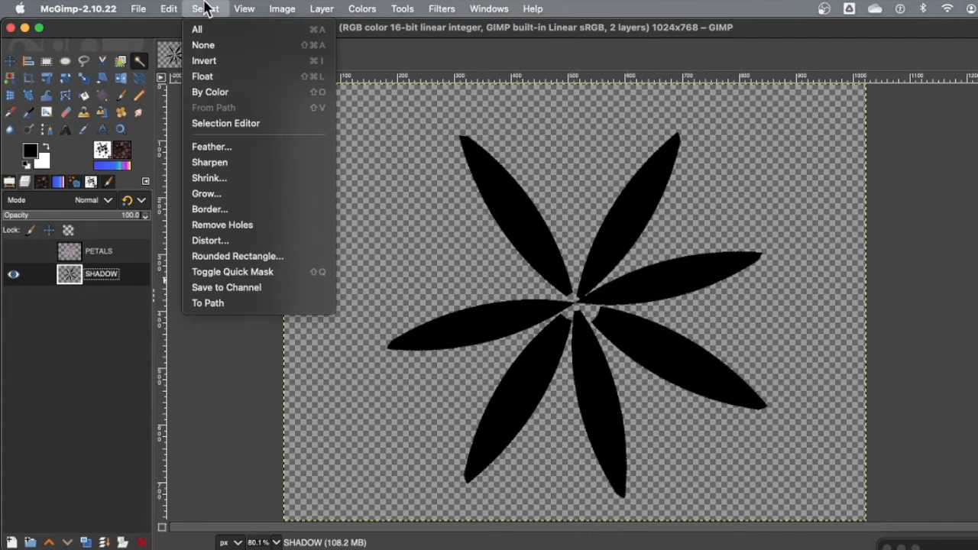
left_click(211, 42)
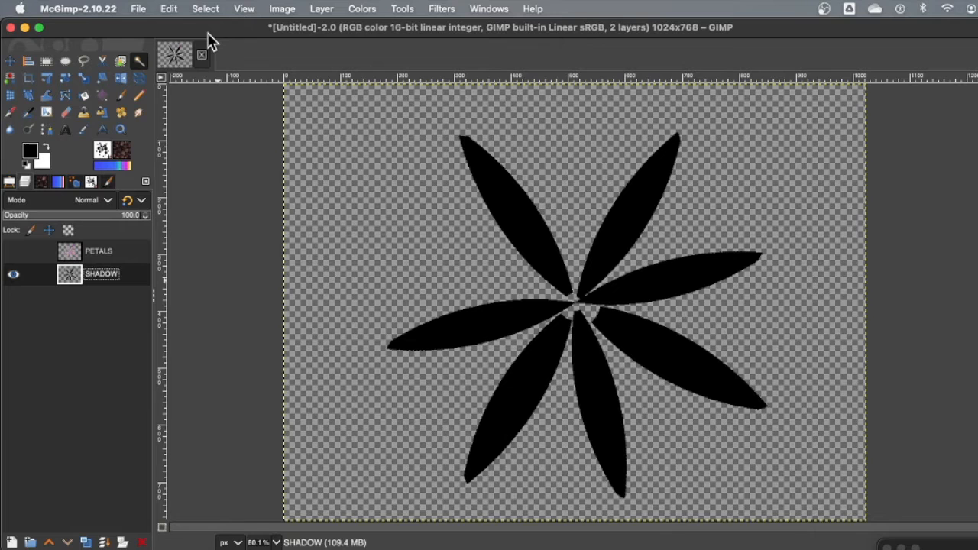
Apply a Gaussian Blur with Size X and Size Y of 9.89 to the black SHADOW layer
left_click(442, 8)
mouse_move(496, 98)
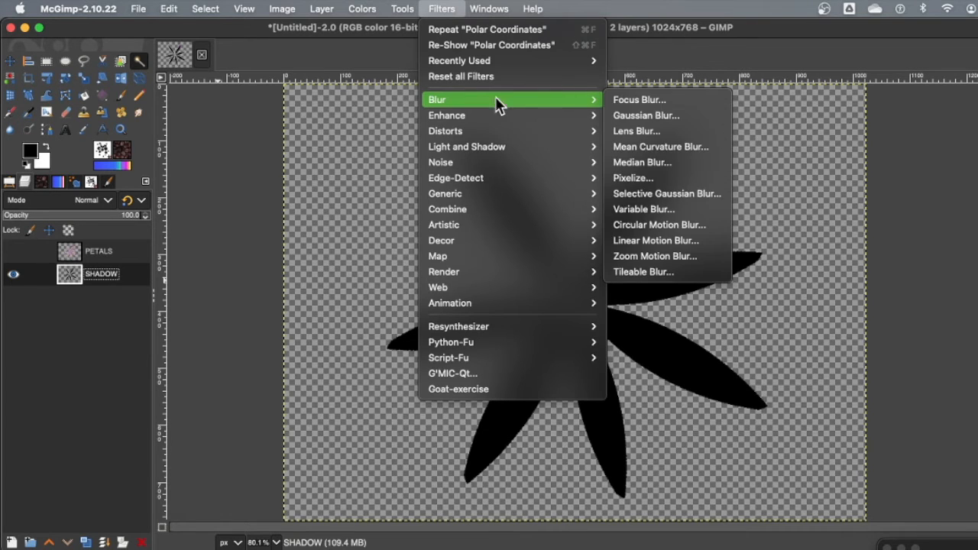
left_click(659, 120)
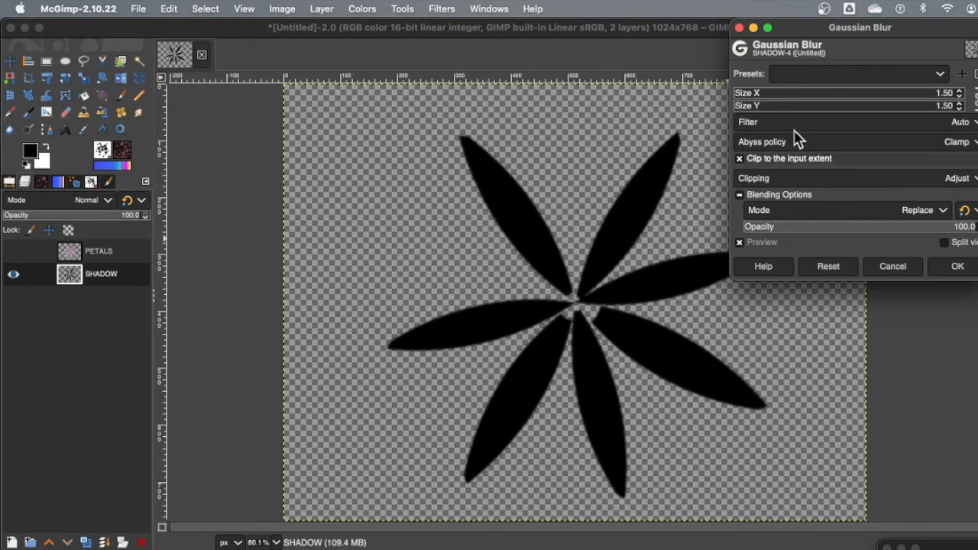
left_click_drag(741, 90, 753, 91)
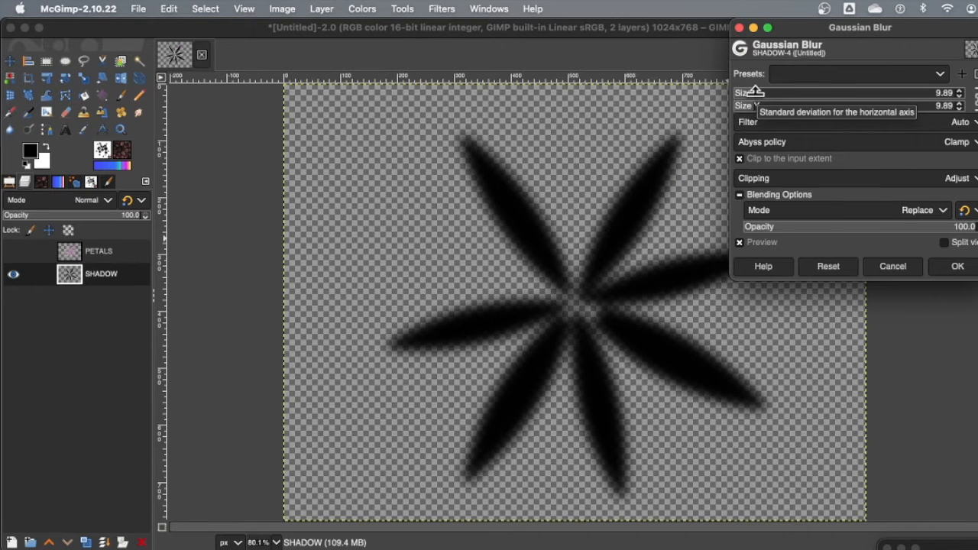
left_click(953, 266)
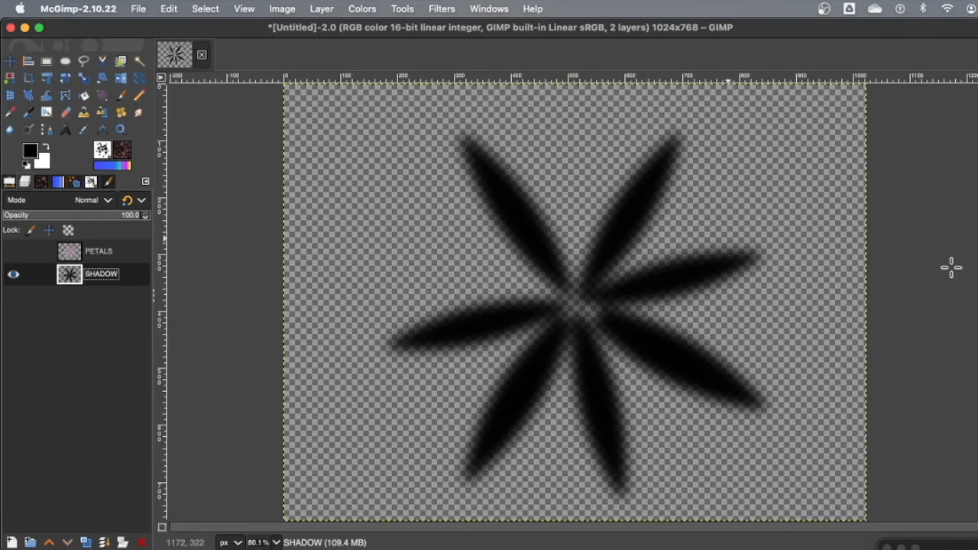
Show the PETALS layer again and toggle the SHADOW layer off and on to compare the effect
left_click(13, 252)
left_click(15, 275)
left_click(15, 275)
left_click(15, 275)
left_click(15, 275)
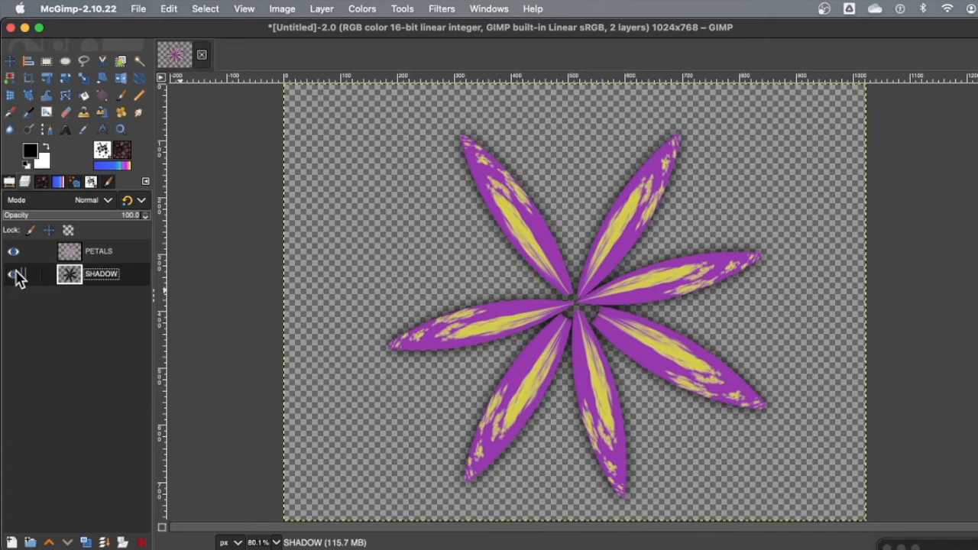
Duplicate the PETALS and SHADOW layers and move the SHADOW copy directly beneath the PETALS copy
left_click(67, 254)
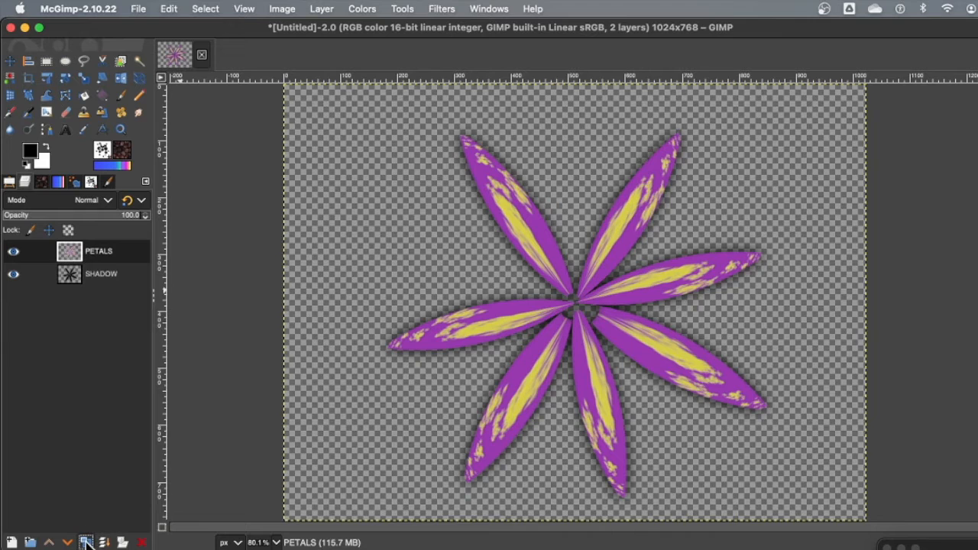
left_click(86, 542)
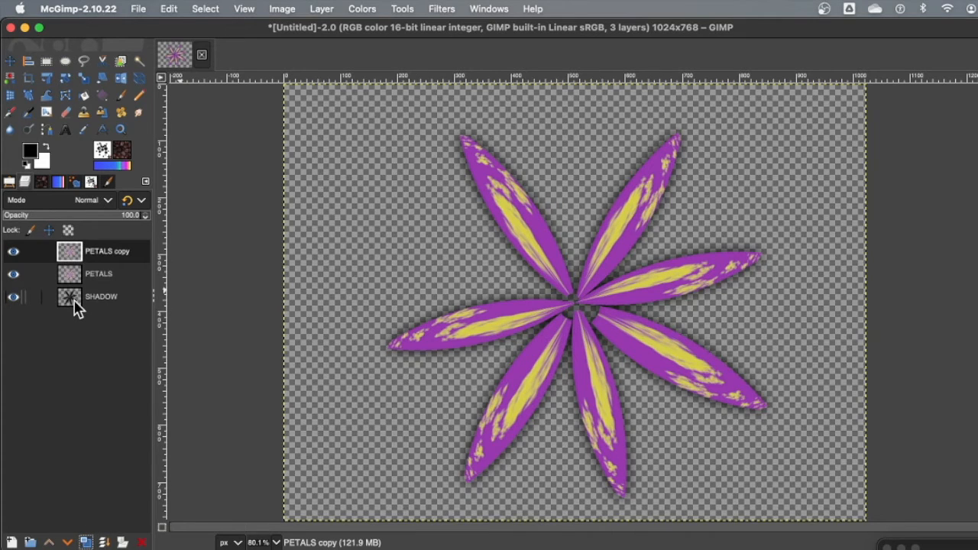
left_click(76, 306)
left_click(86, 543)
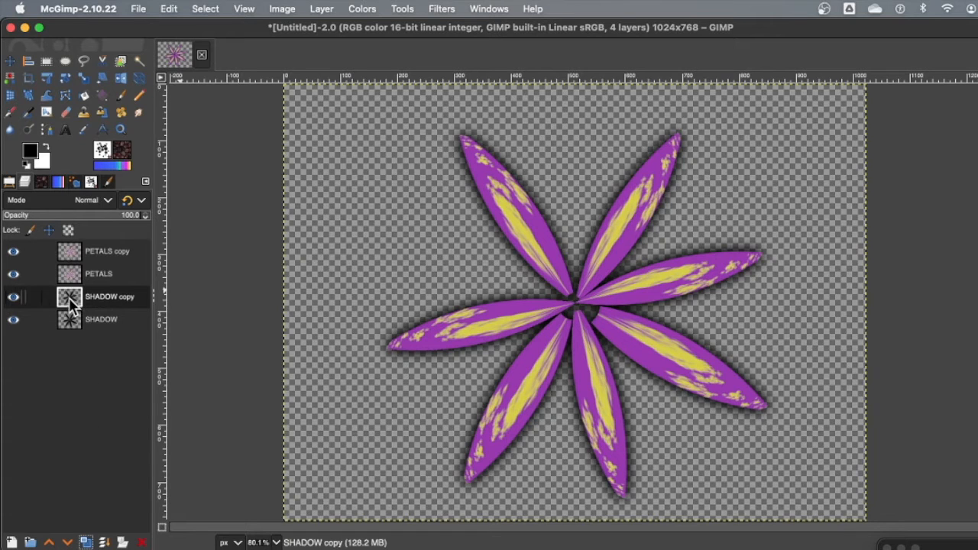
left_click_drag(70, 298, 70, 263)
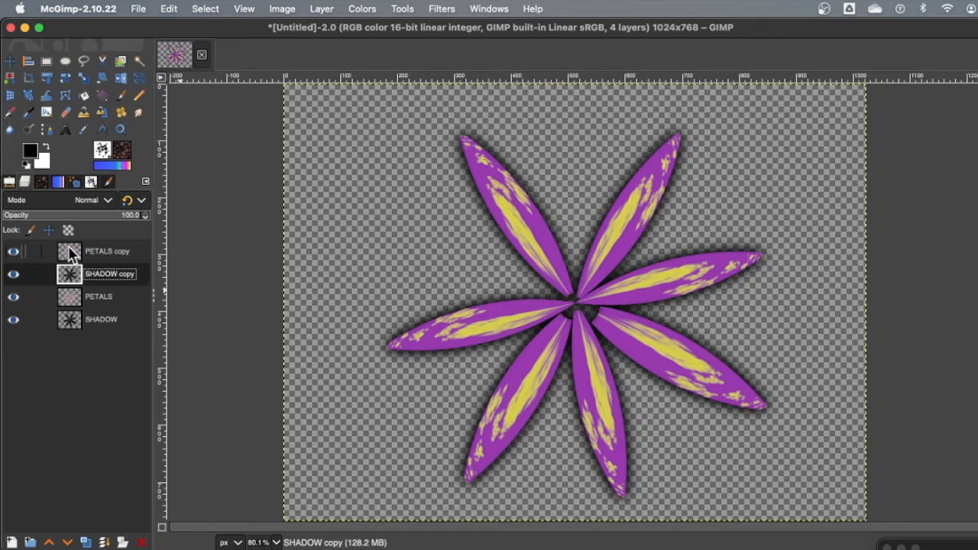
Link the PETALS copy and SHADOW copy layers together, keeping PETALS copy active
left_click(69, 319)
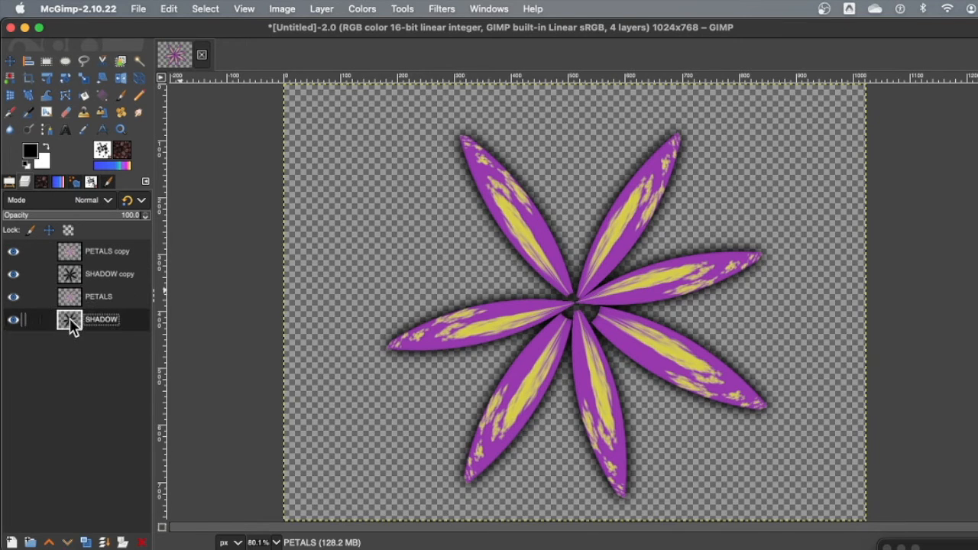
left_click(70, 252)
left_click(69, 275)
left_click(71, 255)
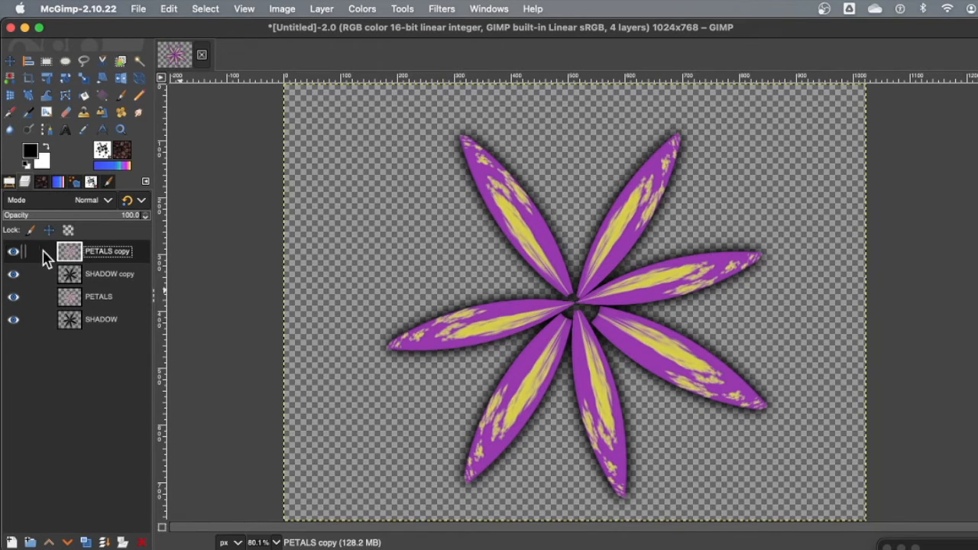
left_click(32, 252)
left_click(34, 253)
left_click(33, 273)
Rotate the linked PETALS copy and SHADOW copy layers by 105.41 degrees about the image center, and unlink the two layers
left_click(65, 79)
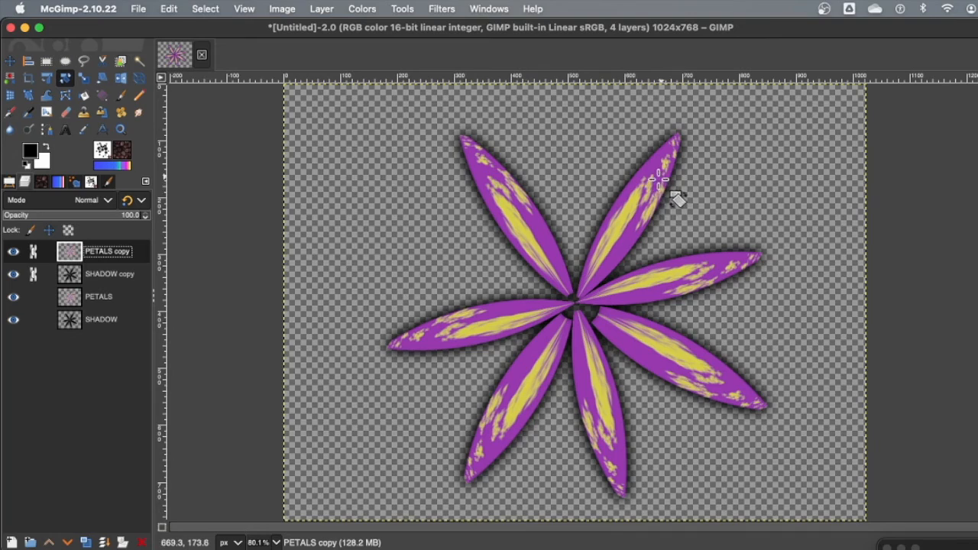
left_click_drag(659, 180, 643, 383)
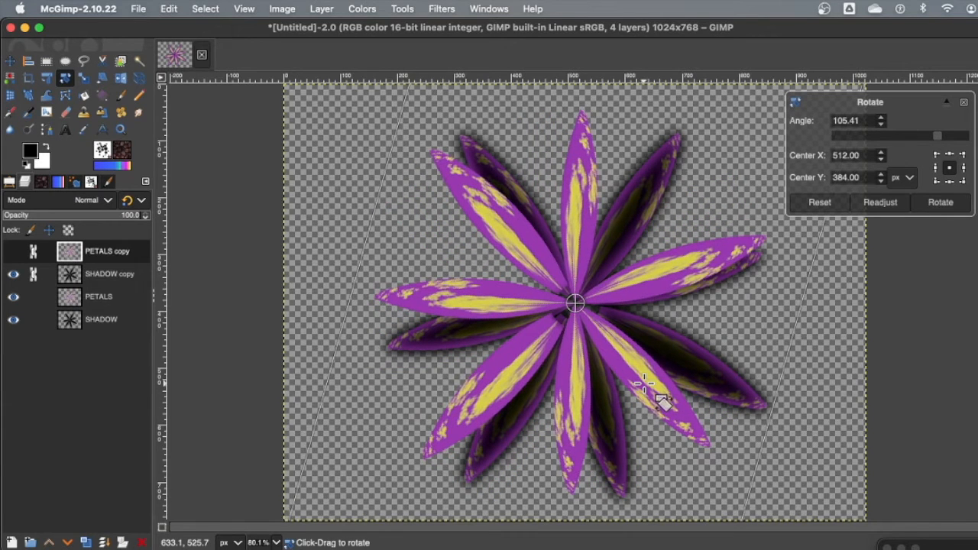
left_click(942, 203)
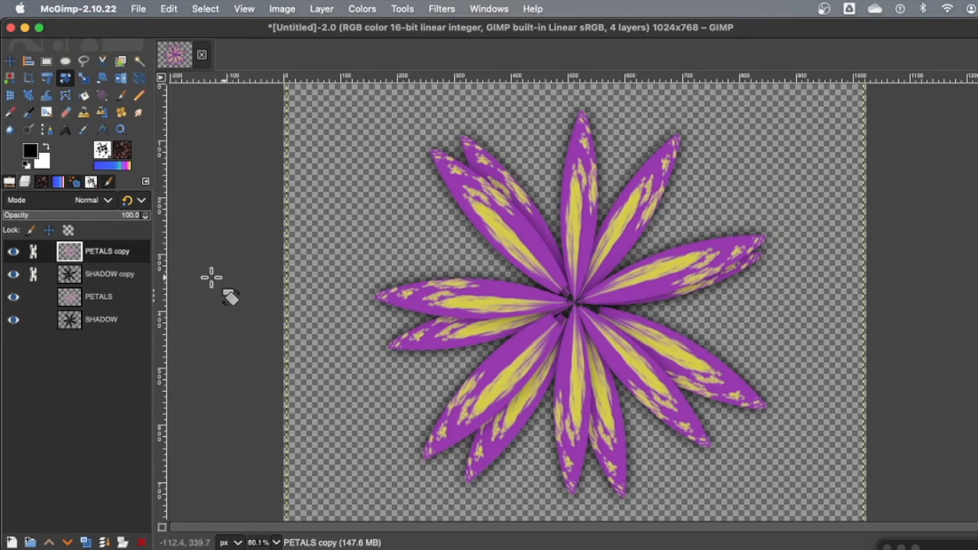
left_click(33, 273)
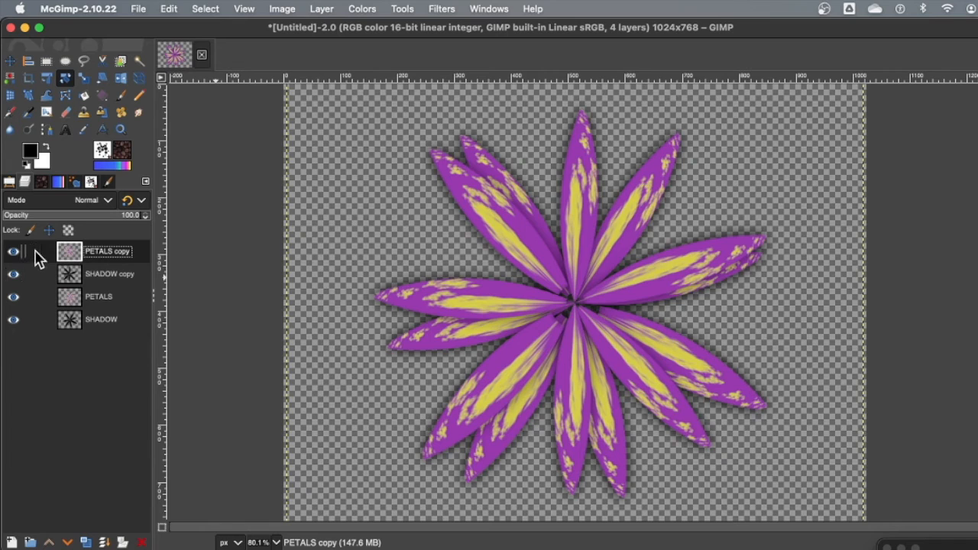
Toggle the visibility of the petal and shadow layers individually to compare the effect of each, leaving all four layers shown
left_click(12, 252)
left_click(12, 275)
left_click(9, 276)
left_click(12, 299)
left_click(13, 319)
left_click(14, 300)
left_click(13, 319)
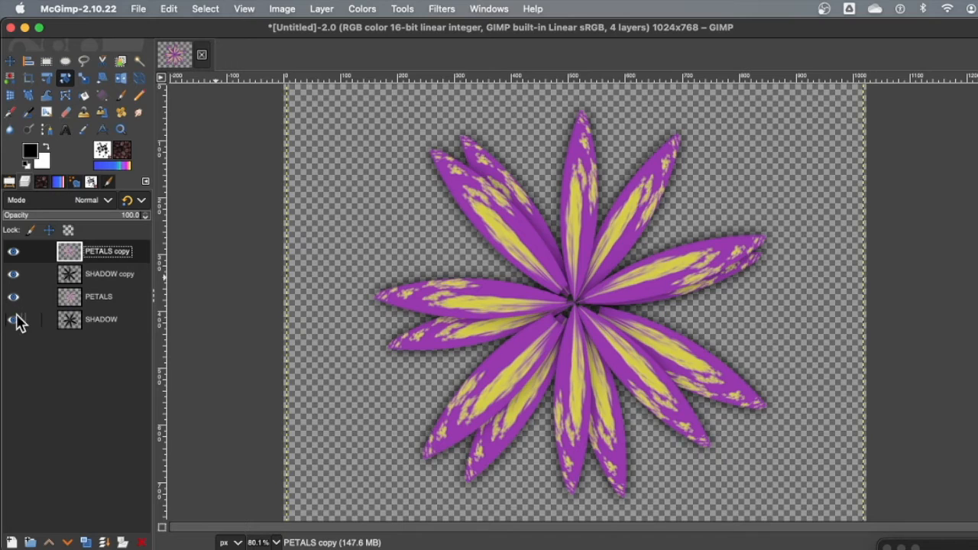
left_click(14, 275)
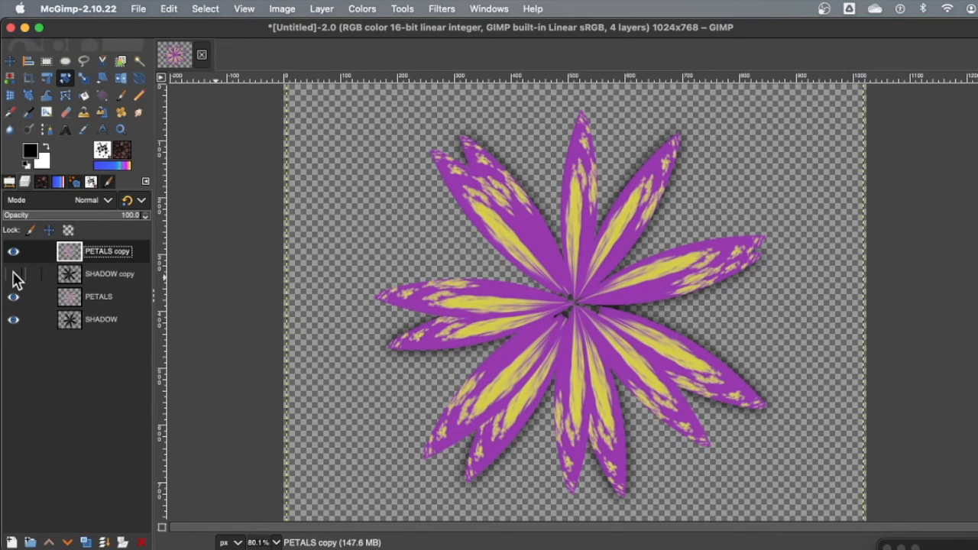
left_click(13, 275)
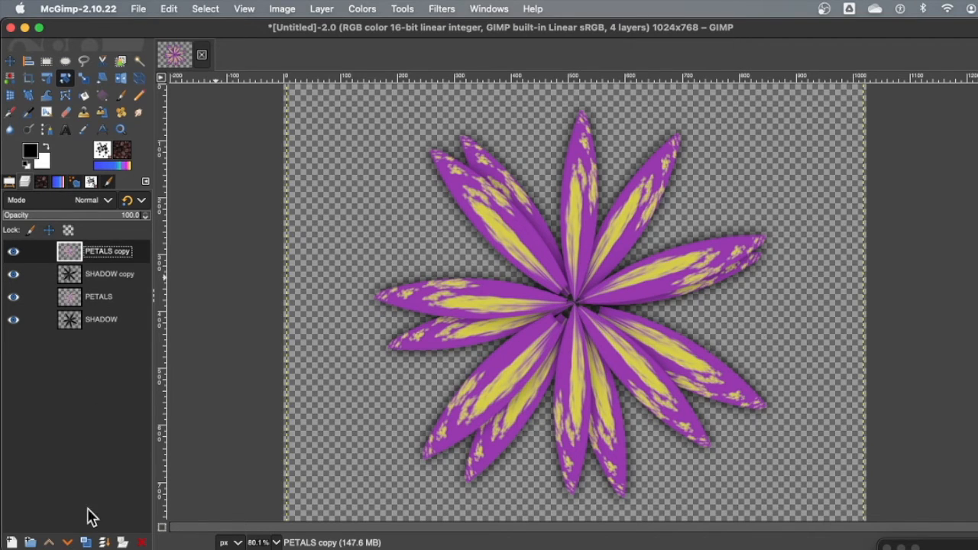
Duplicate PETALS copy and SHADOW copy, place the new shadow directly beneath the new petals, and link the two duplicates
left_click(85, 542)
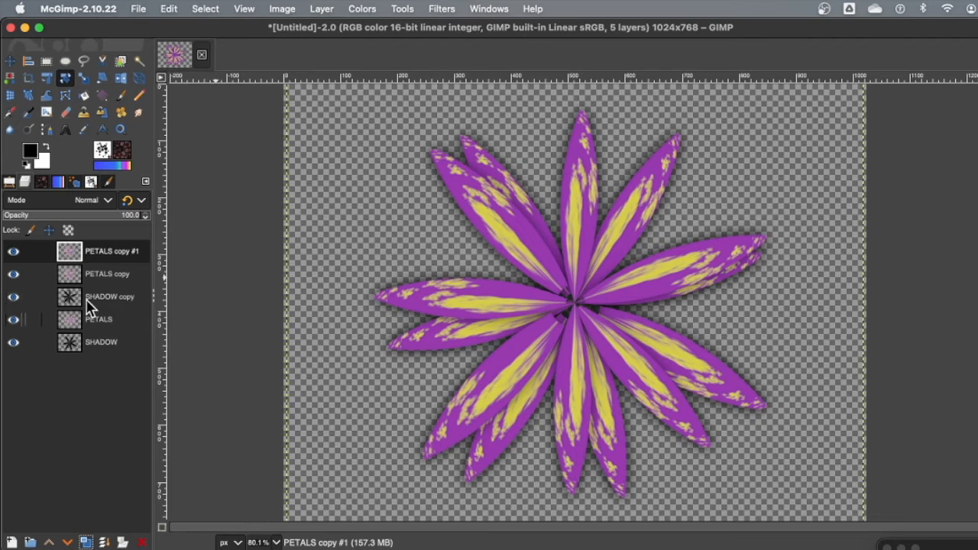
left_click(88, 297)
left_click(86, 542)
left_click_drag(78, 296, 77, 268)
left_click(70, 253)
left_click(33, 251)
left_click(33, 274)
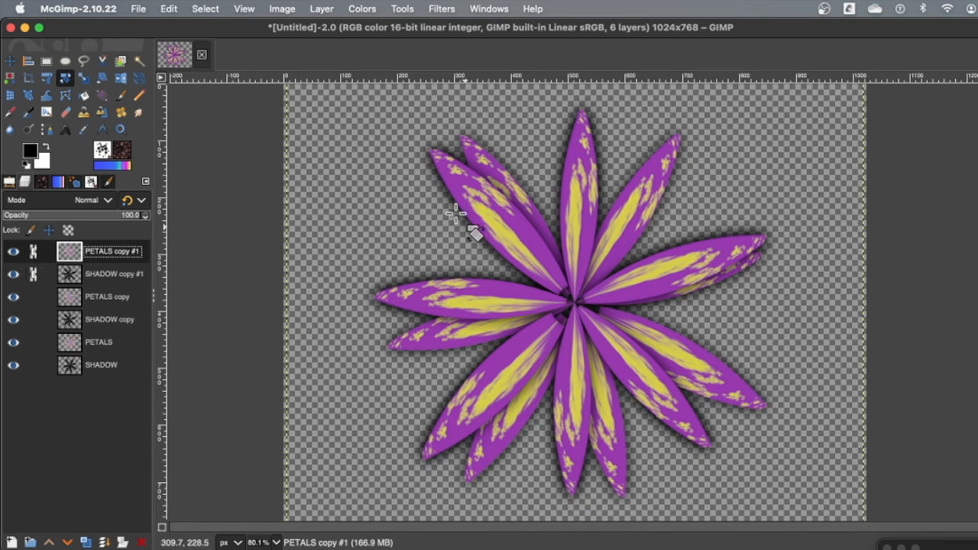
Rotate the linked PETALS copy #1 and SHADOW copy #1 layers so their petals fill the gaps, and unlink them
left_click_drag(494, 211, 530, 236)
left_click(940, 202)
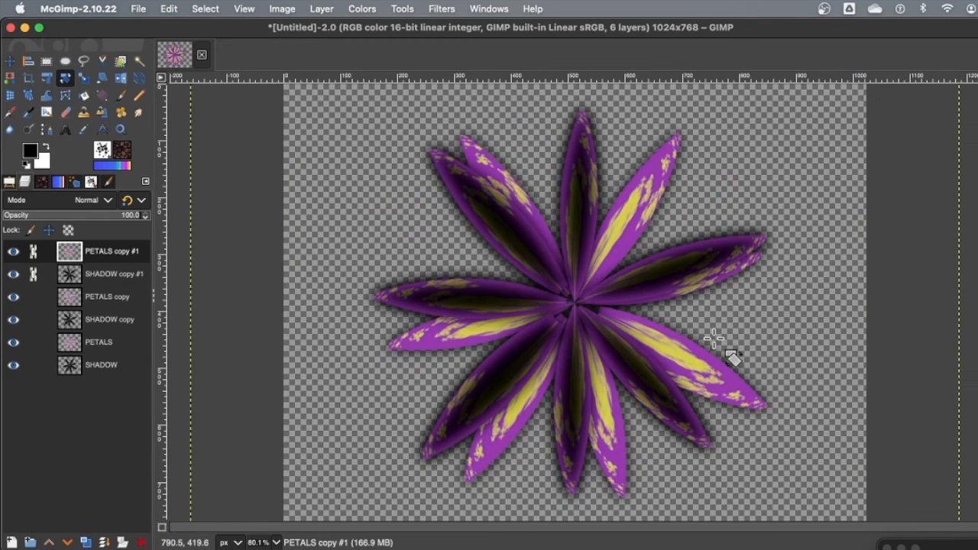
left_click(34, 275)
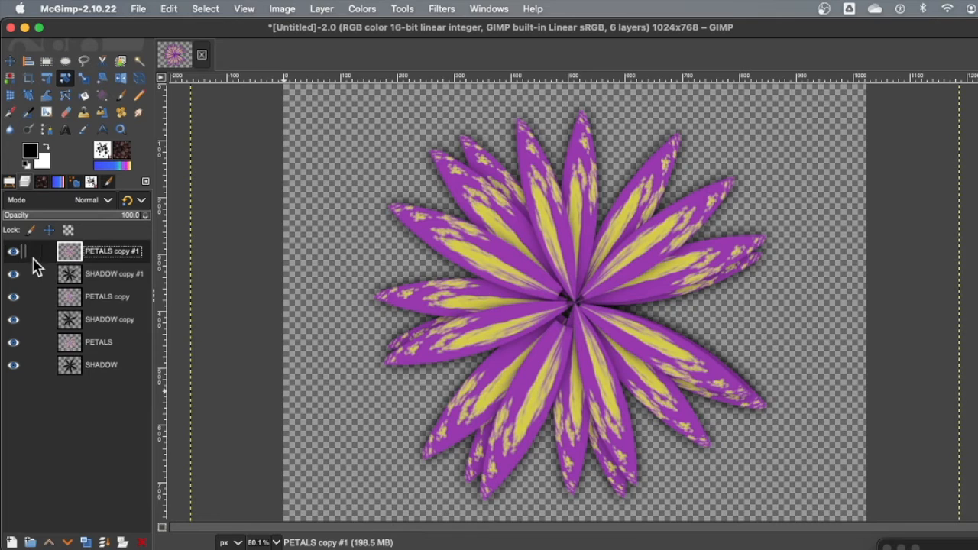
Add a new layer named STAMEN above the petal layers and activate the Paintbrush
left_click(11, 543)
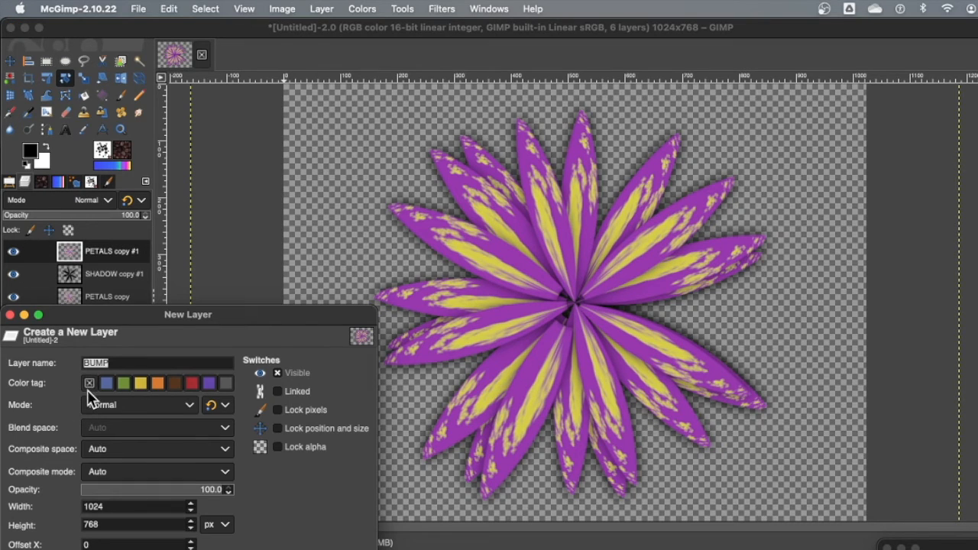
type("STAMEN")
key("Return")
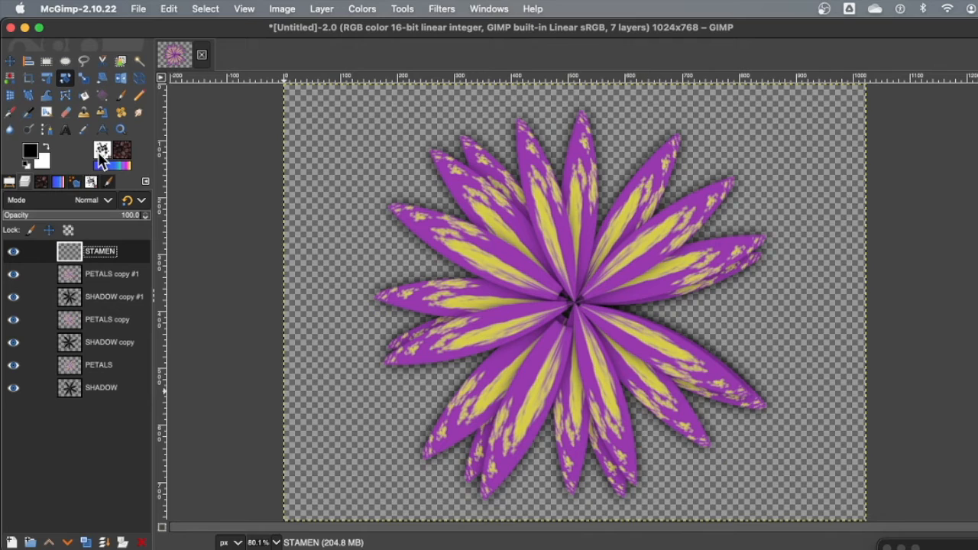
double_click(120, 97)
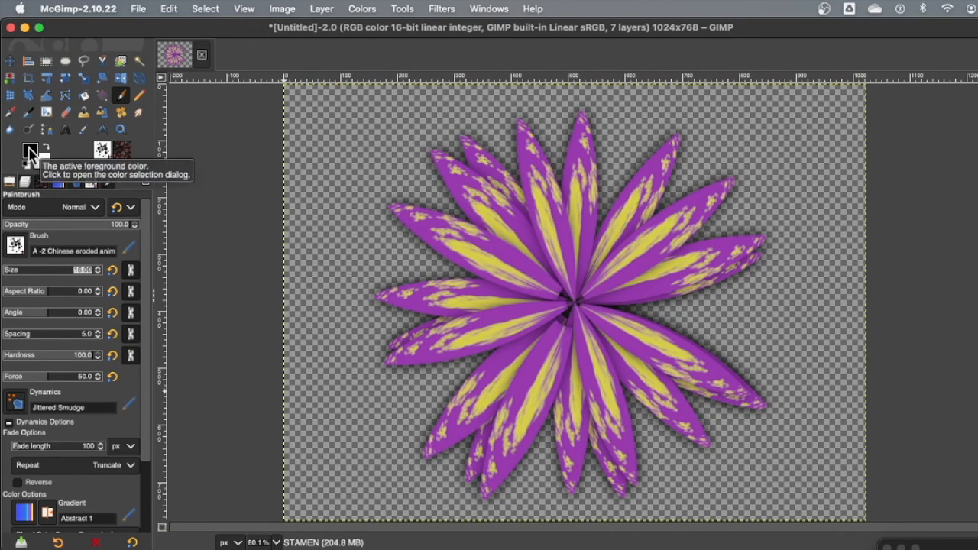
left_click(31, 155)
left_click_drag(128, 155, 129, 121)
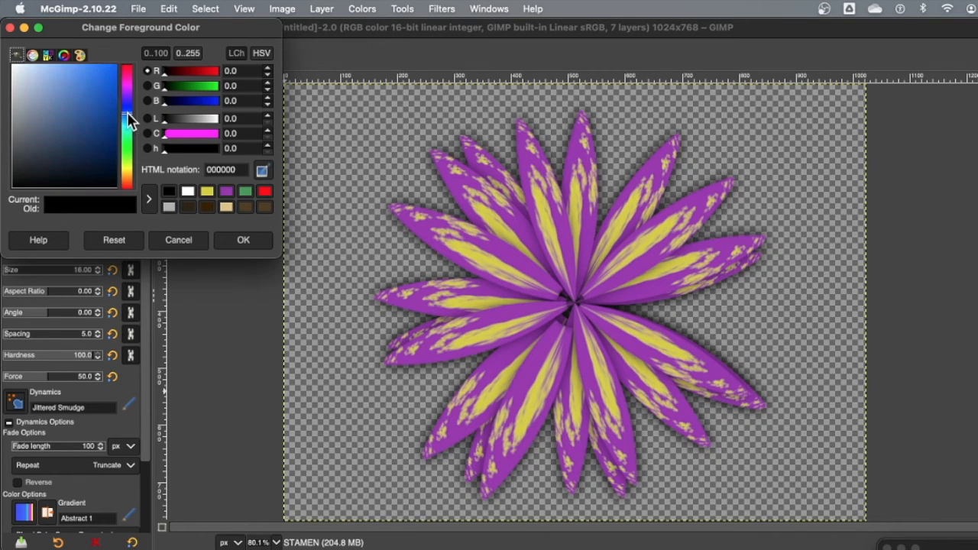
left_click(244, 242)
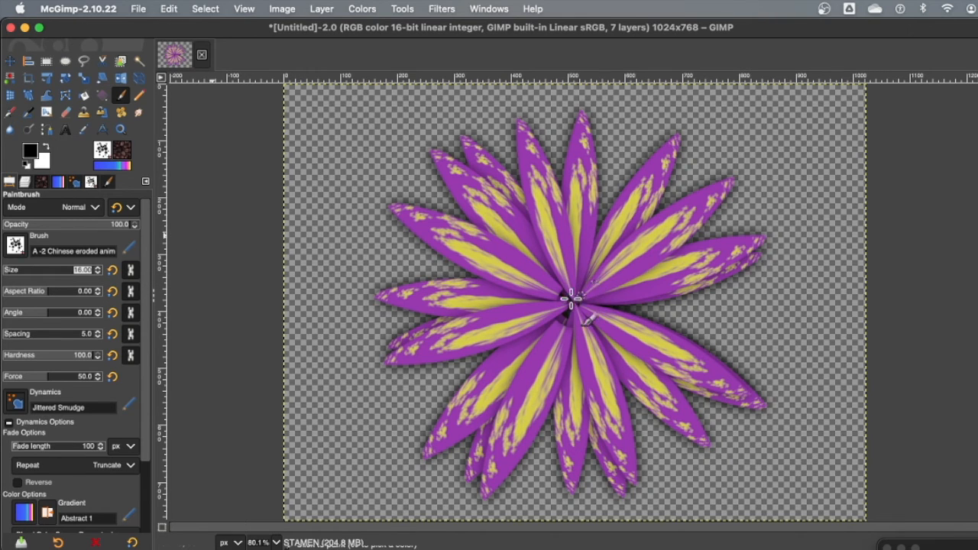
left_click_drag(560, 306, 574, 310)
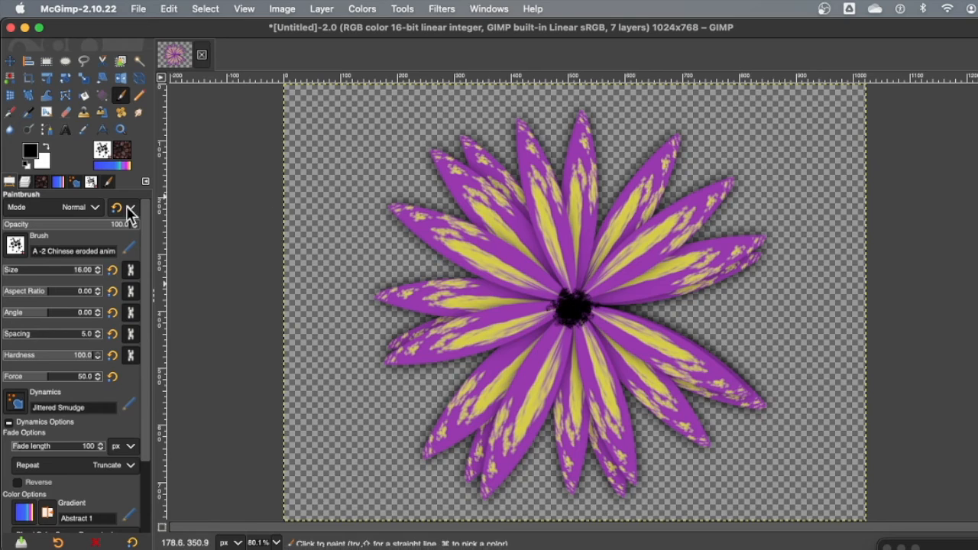
key("super+z")
Set the foreground color to blue 1b44a3 and paint a round center over the middle of the flower on the STAMEN layer
left_click(30, 153)
left_click(127, 113)
left_click_drag(88, 138, 105, 115)
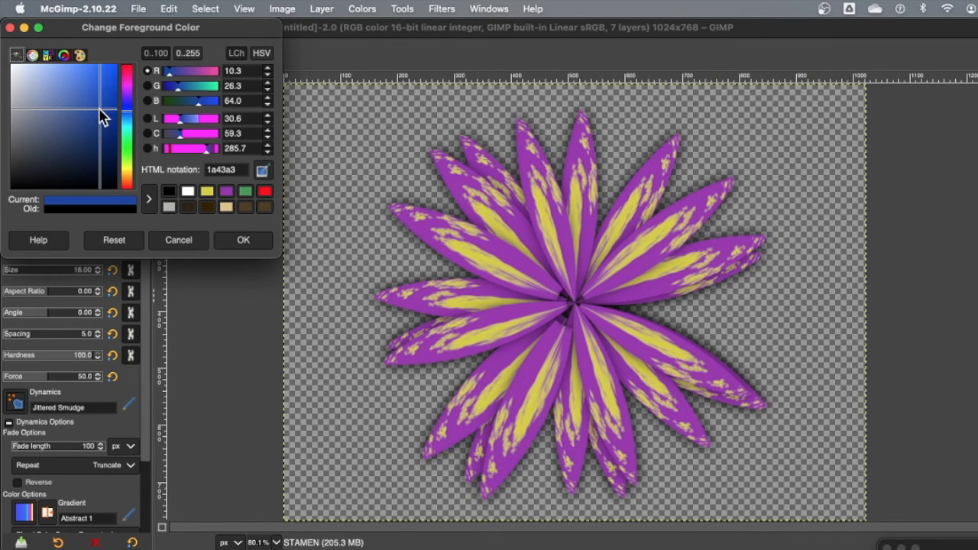
left_click(243, 240)
left_click(570, 303)
mouse_move(570, 303)
left_mouse_down()
mouse_move(586, 299)
mouse_move(569, 308)
left_mouse_up()
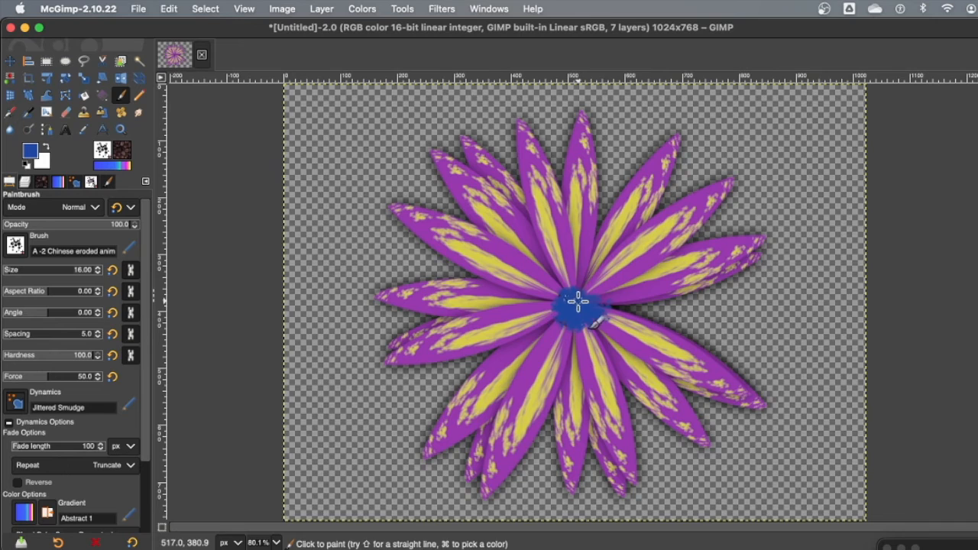
Toggle the STAMEN layer off and on to check the flower with and without the blue center
left_click(25, 183)
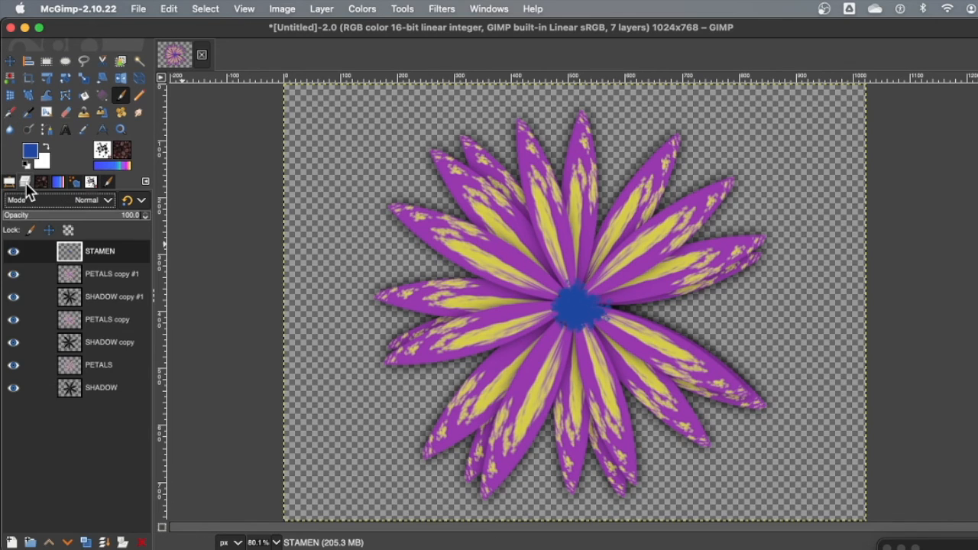
left_click(13, 252)
left_click(13, 252)
Set the foreground color to bright yellow and dab small specks across the blue center on the STAMEN layer
left_click(29, 151)
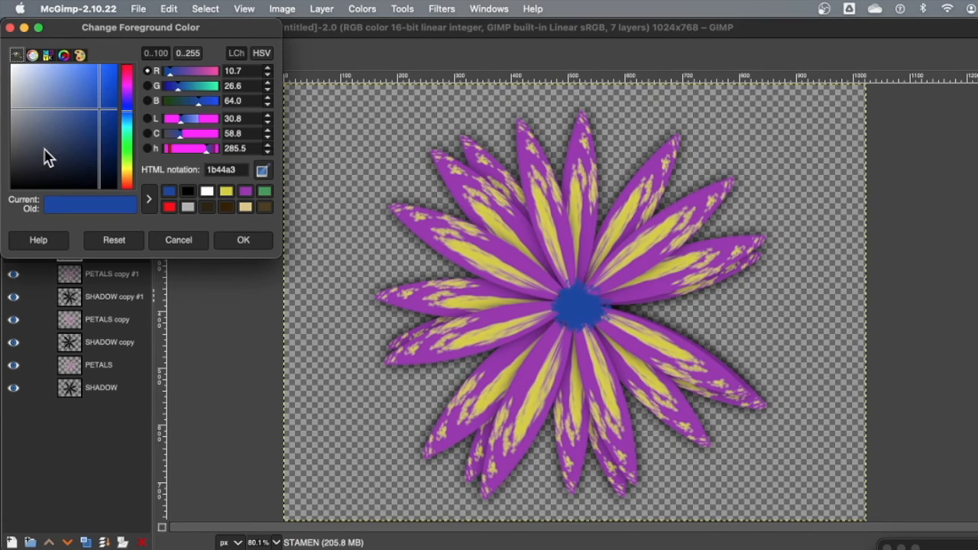
left_click(126, 165)
mouse_move(101, 77)
left_mouse_down()
mouse_move(103, 68)
mouse_move(163, 171)
left_mouse_up()
left_click(243, 240)
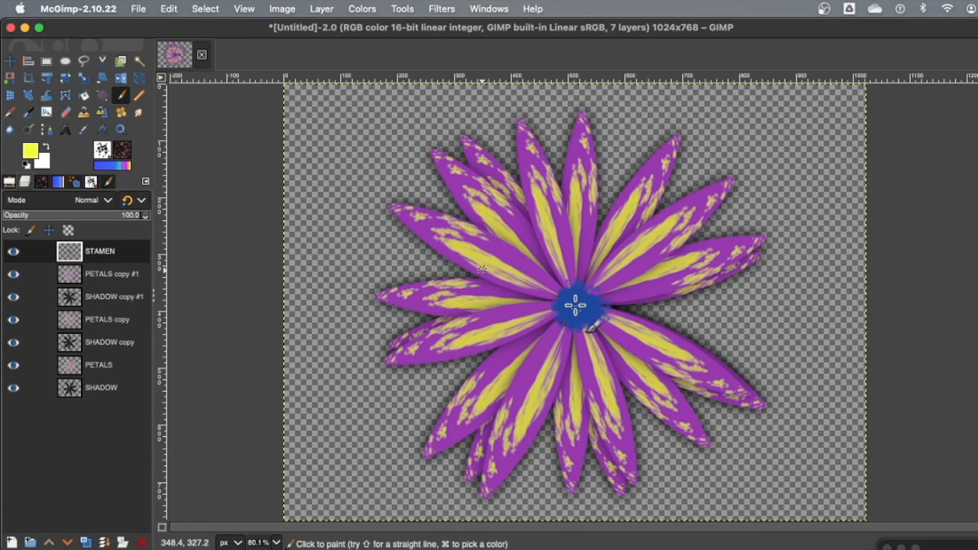
mouse_move(577, 301)
left_mouse_down()
mouse_move(589, 308)
mouse_move(566, 311)
left_mouse_up()
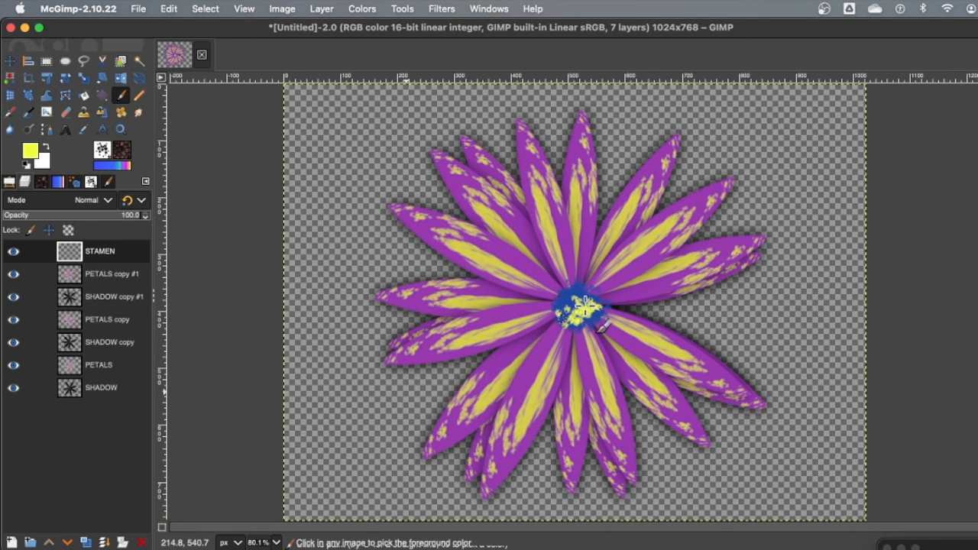
key("super+z")
left_click(568, 307)
left_click(586, 311)
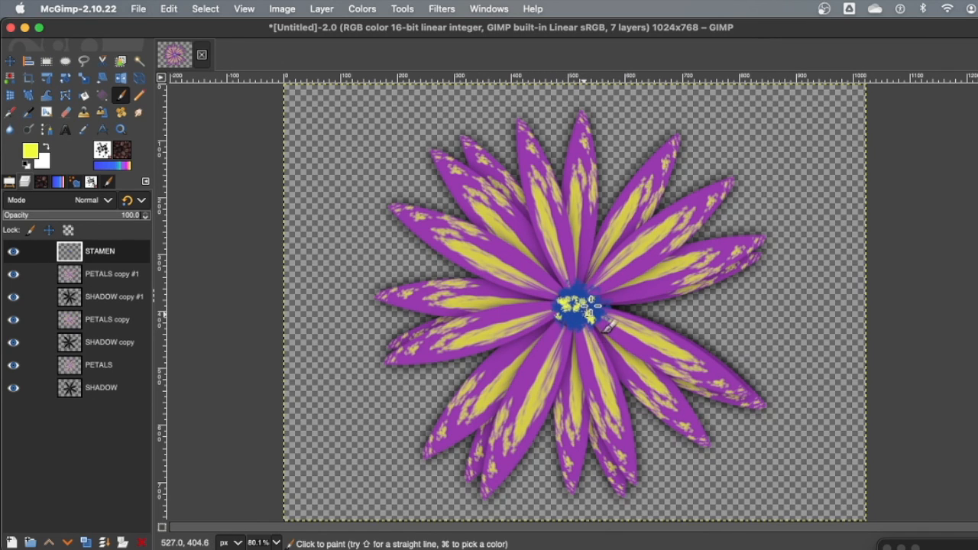
left_click(576, 327)
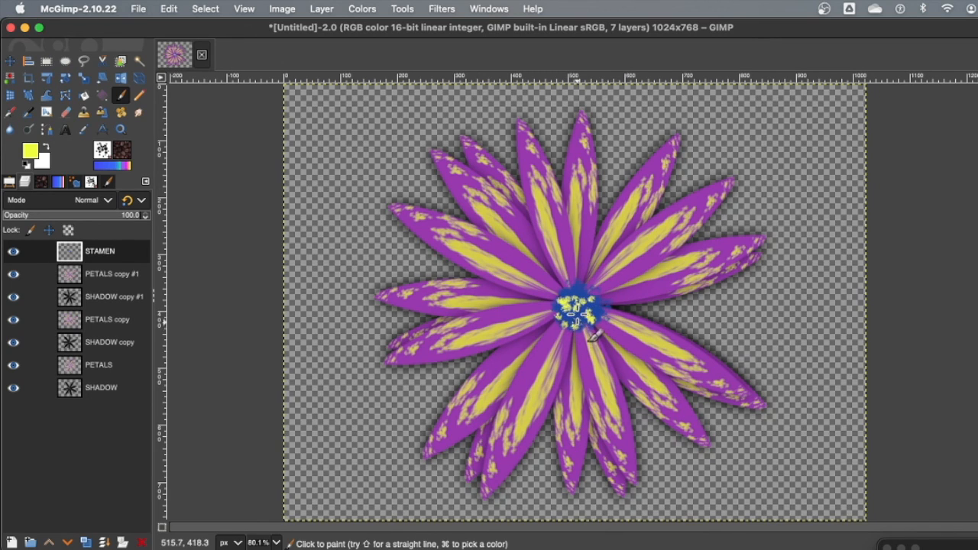